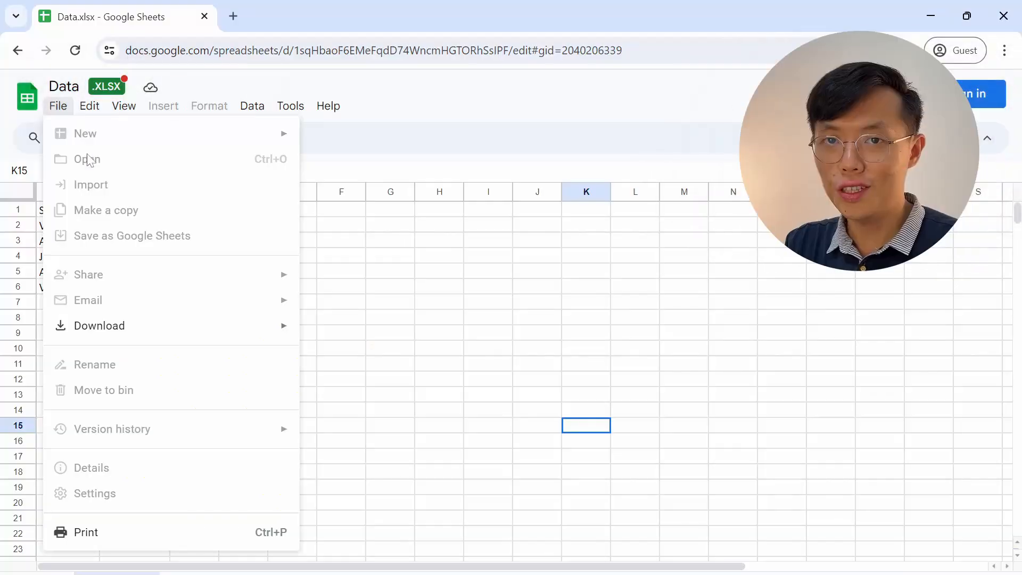
Step: Download the Data spreadsheet in Microsoft Excel format and save it as Data.xlsx on the Desktop
mouse_move(261, 327)
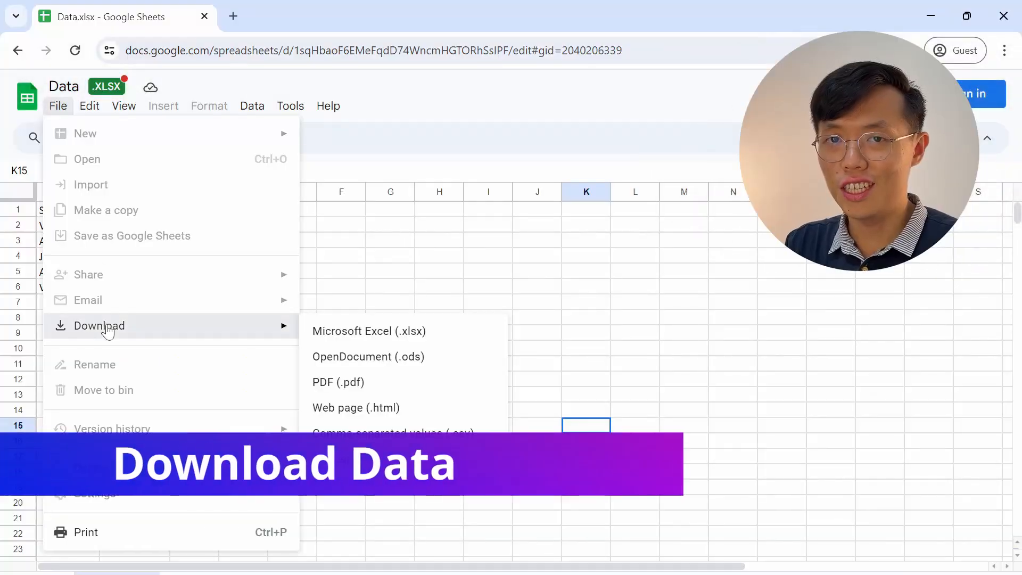
left_click(354, 331)
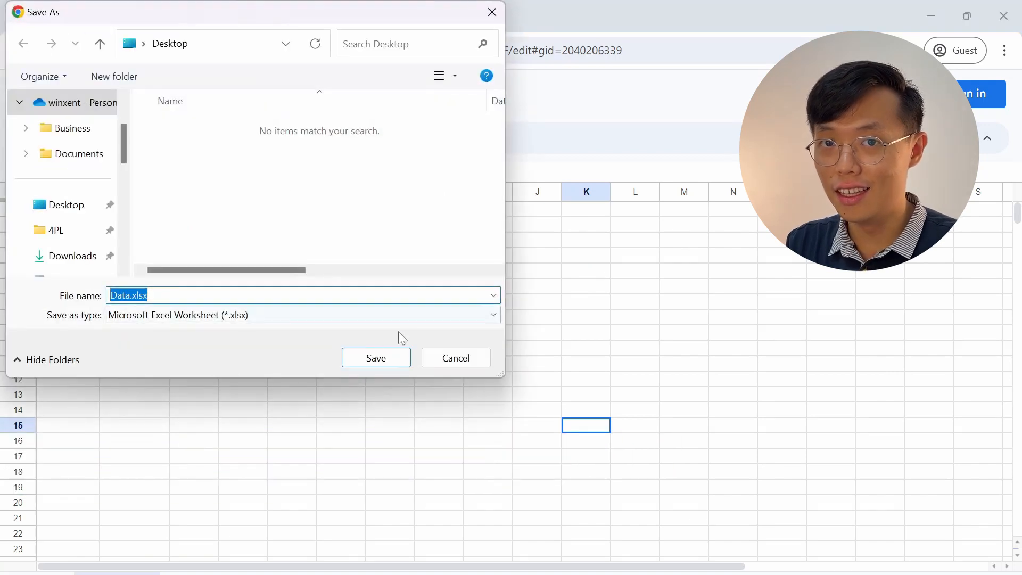
left_click(374, 356)
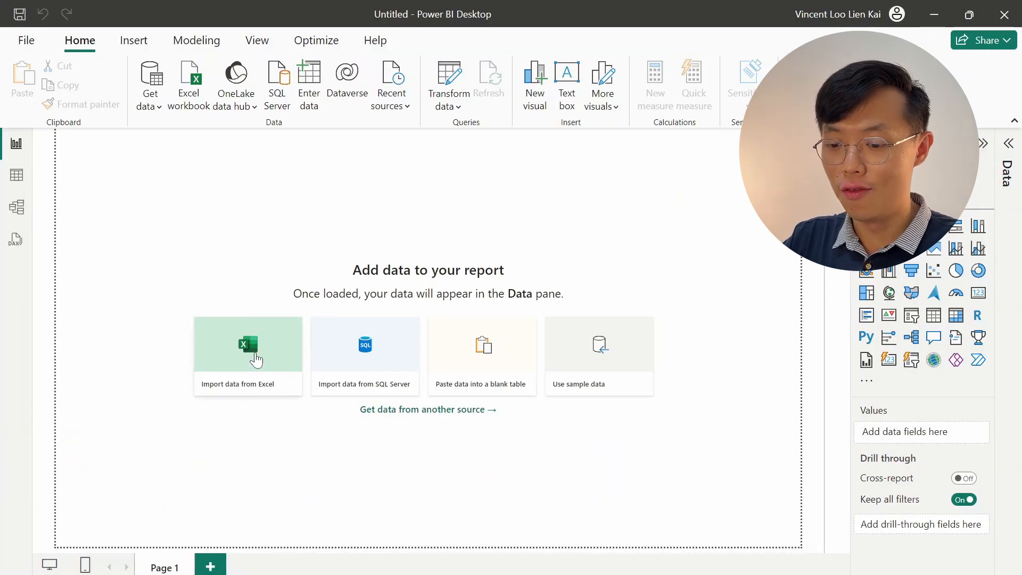
Step: Switch to Power BI Desktop and import Data.xlsx from the Desktop as an Excel data source
left_click(258, 351)
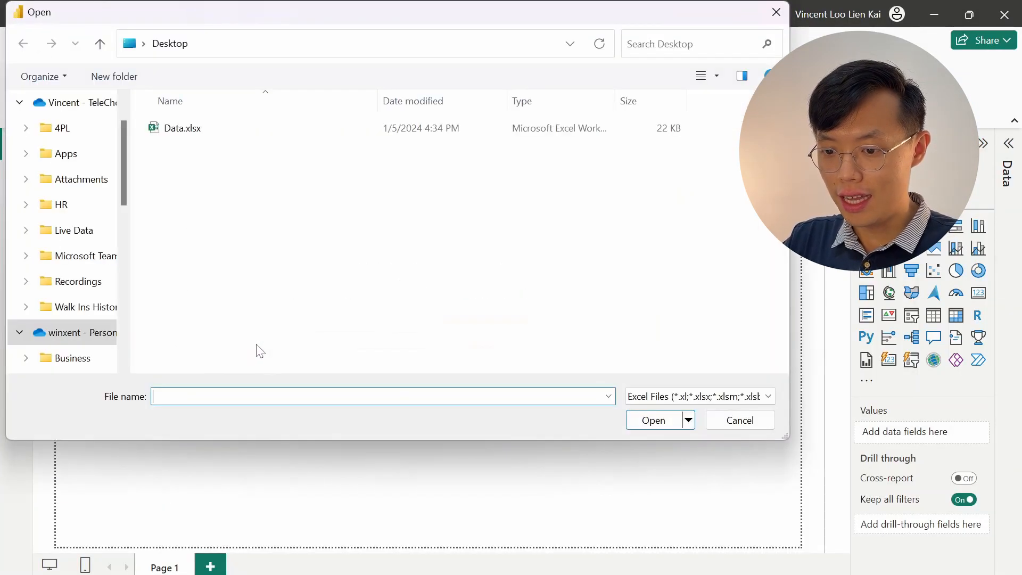
left_click(186, 130)
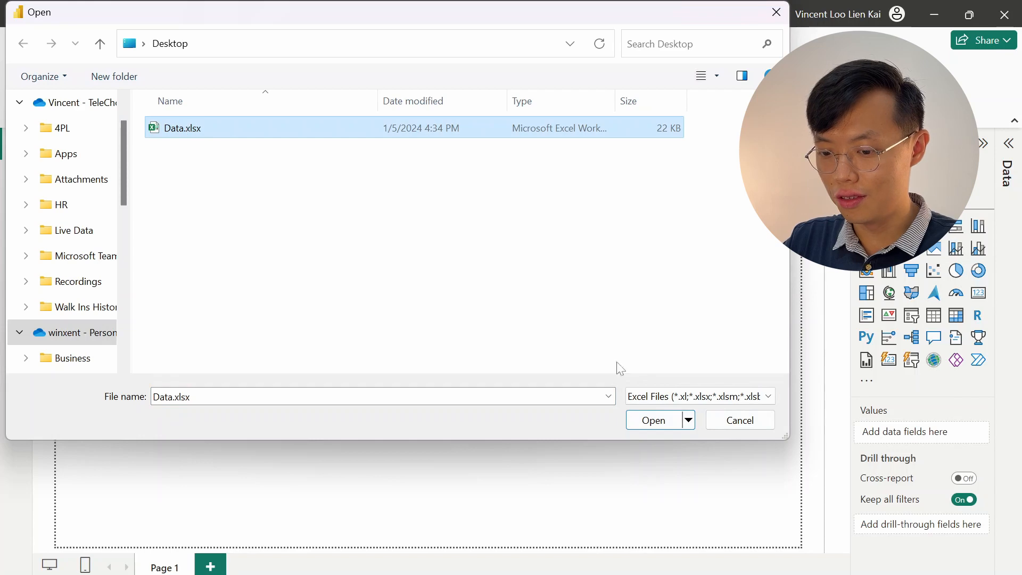
left_click(652, 422)
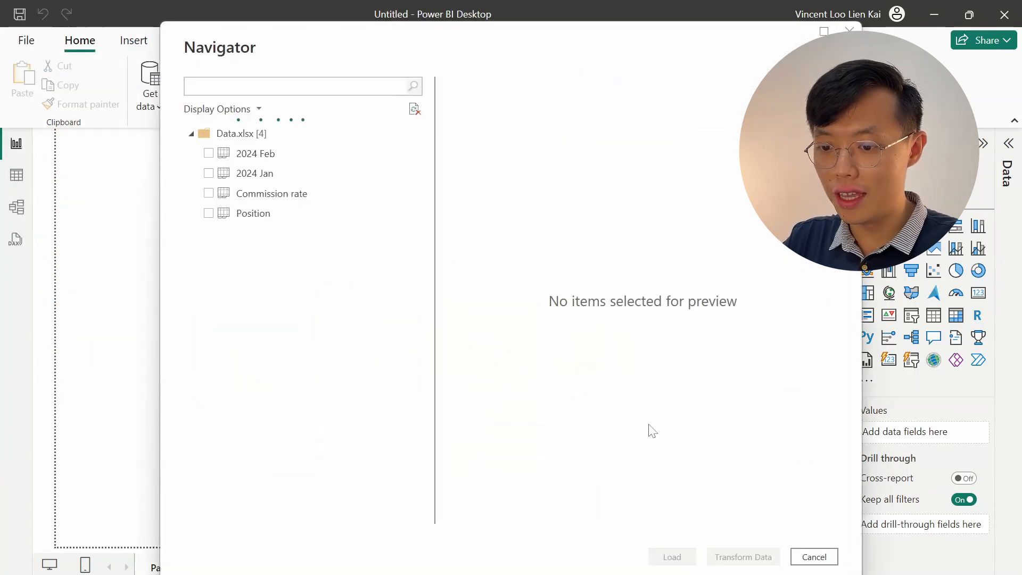
Step: Select the 2024 Feb, 2024 Jan, Commission rate and Position sheets and open them for transformation in Power Query Editor
left_click(208, 154)
left_click(208, 173)
left_click(209, 193)
left_click(208, 213)
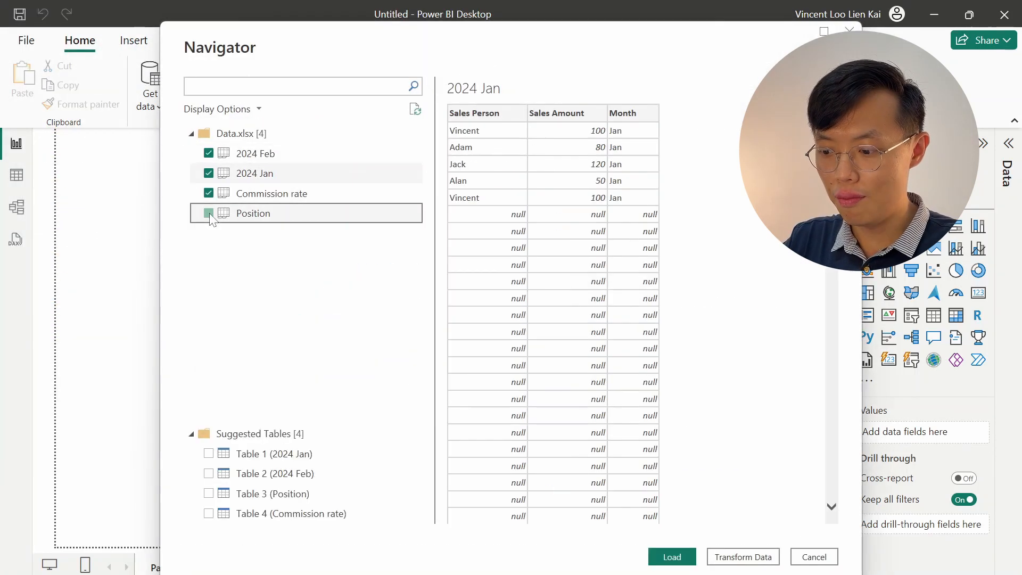
left_click(764, 556)
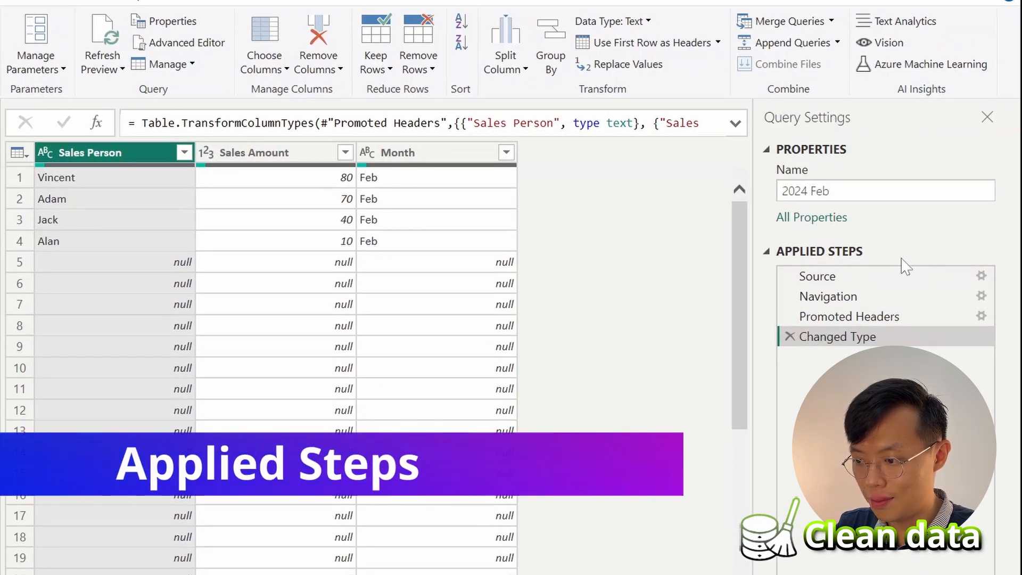
Step: Examine the 2024 Feb query at each applied step: Source, Navigation, Promoted Headers and Changed Type
left_click(841, 277)
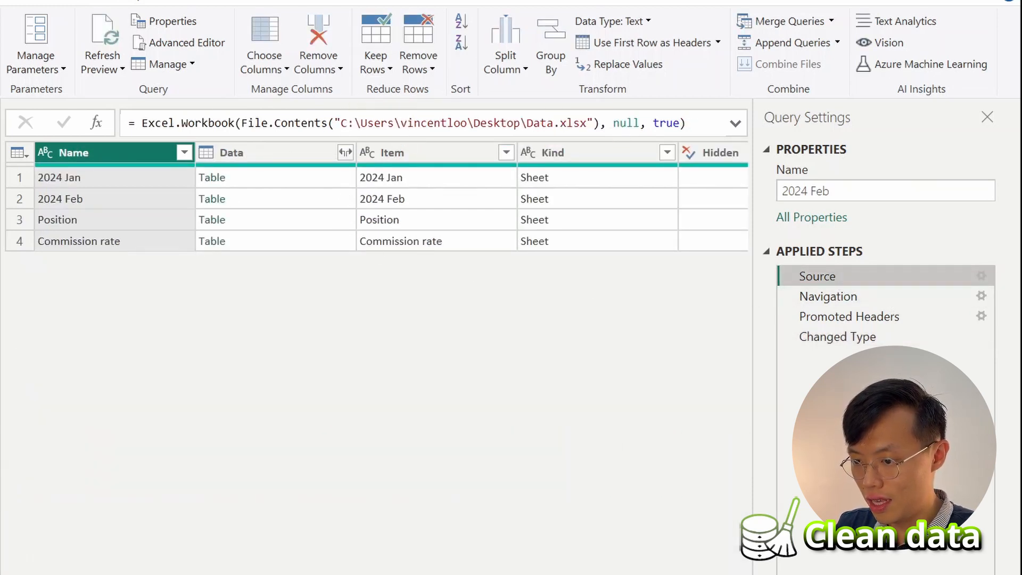
left_click(829, 296)
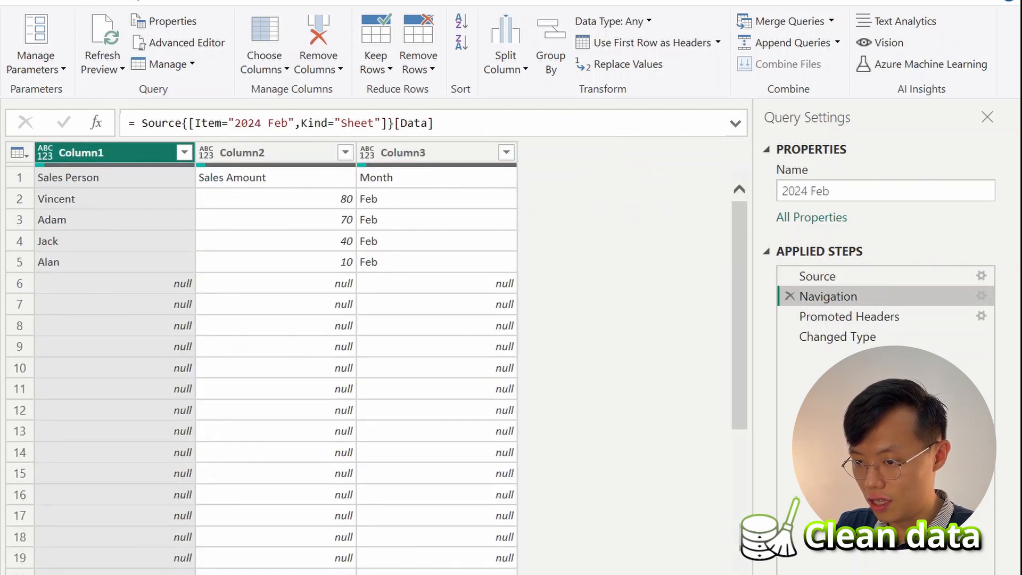
key("Down")
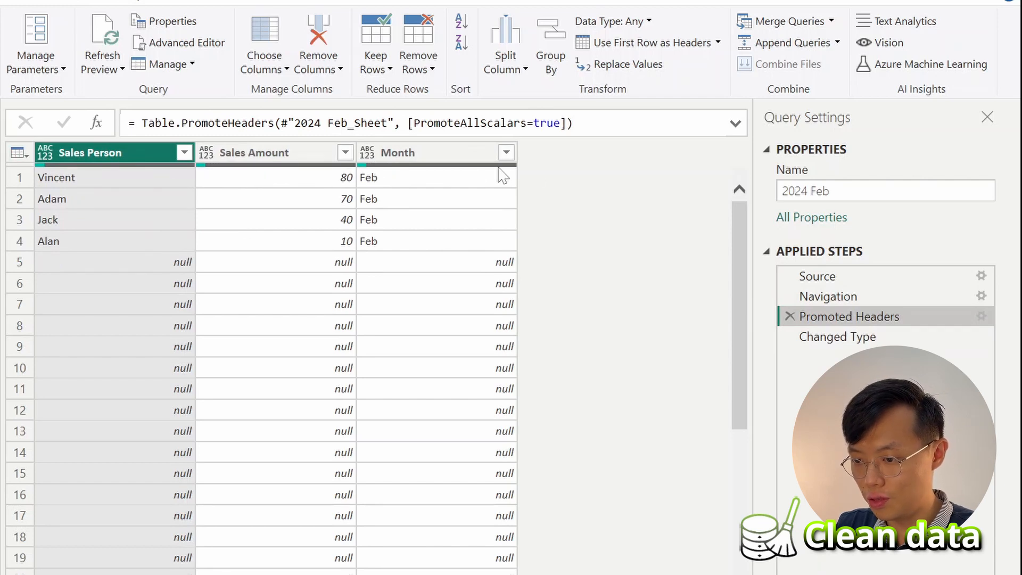
left_click(852, 337)
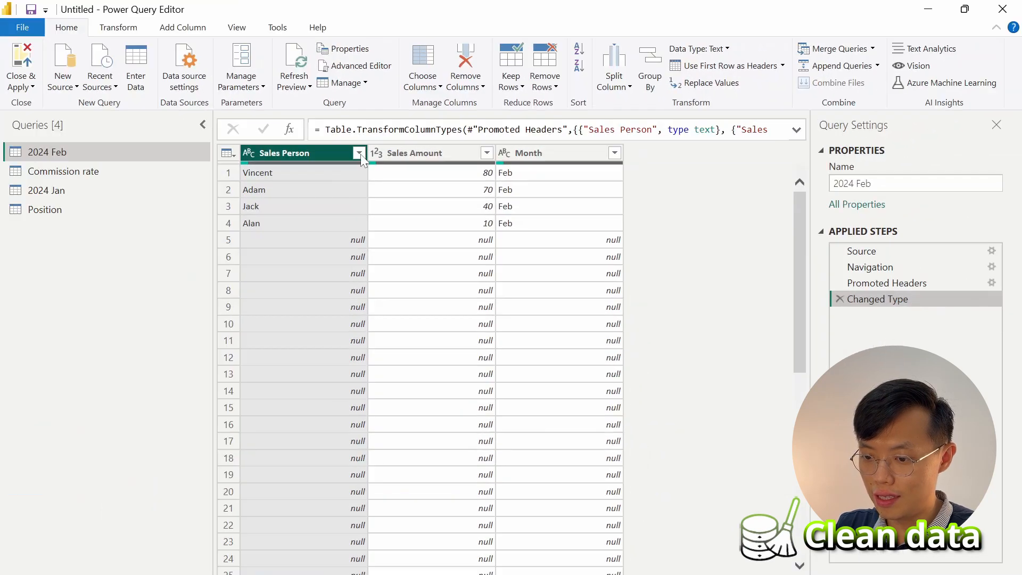
Step: Filter the null values out of the Sales Person column in the 2024 Feb query
left_click(283, 127)
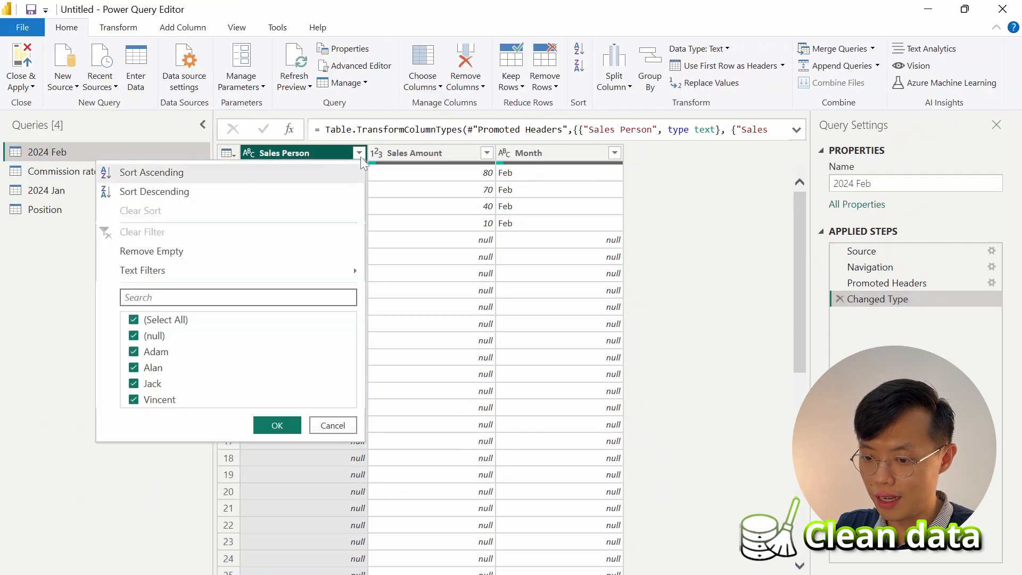
left_click(139, 337)
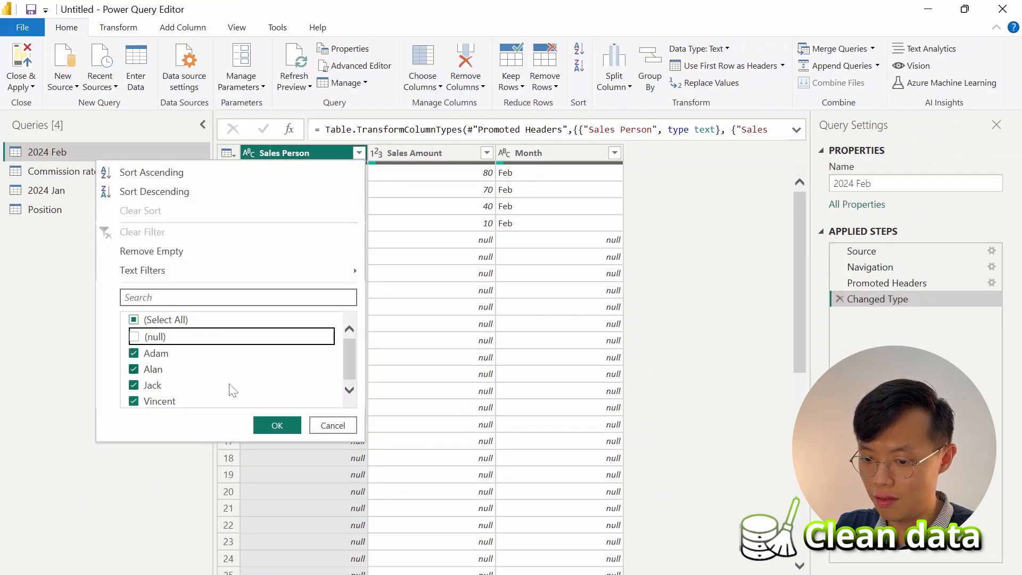
left_click(275, 426)
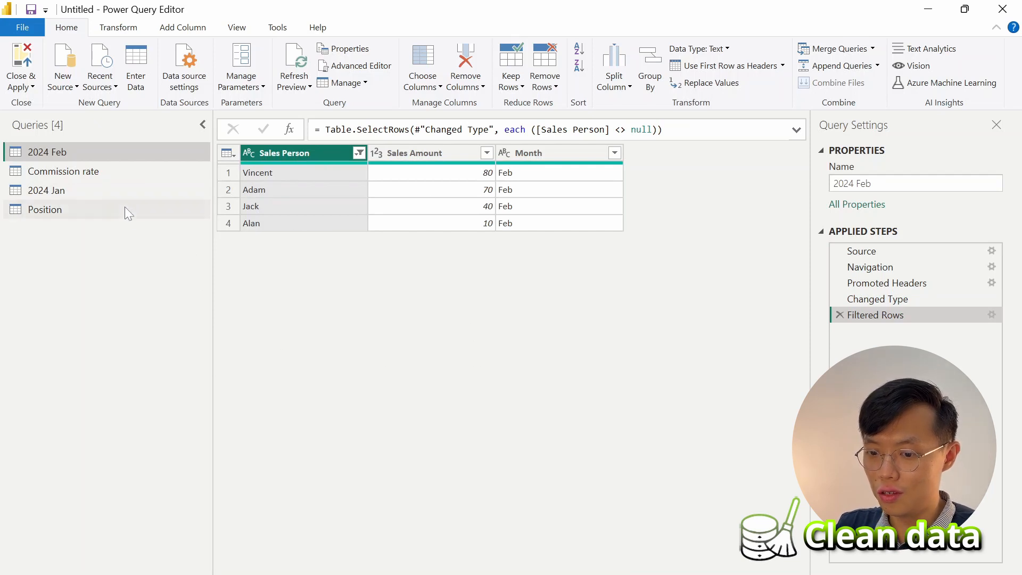
Step: Filter the null values out of the Position column in the Commission rate query
left_click(91, 173)
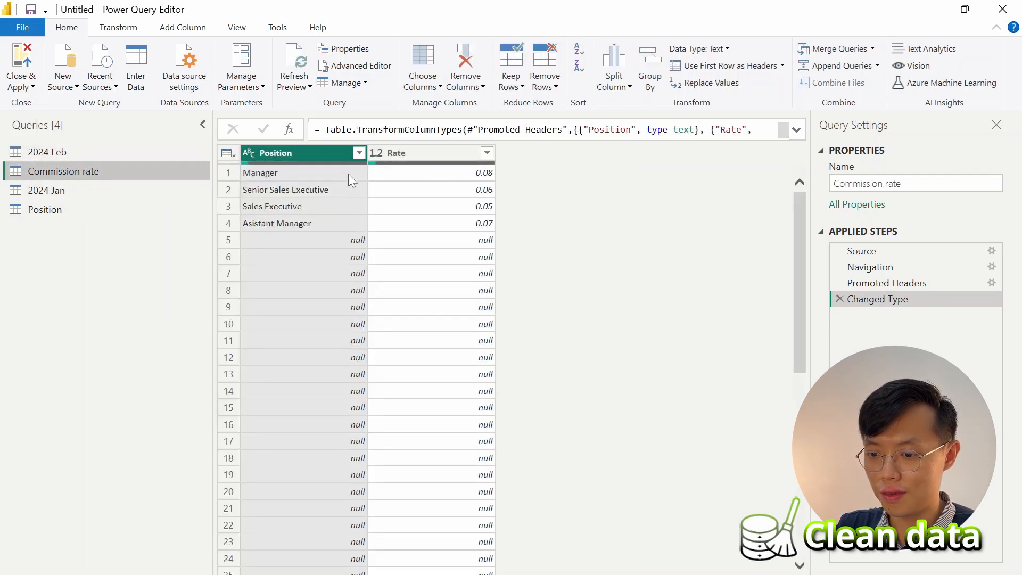
left_click(359, 153)
left_click(134, 337)
left_click(277, 426)
Step: Filter the null values out of the Sales Person column in the 2024 Jan query
left_click(54, 191)
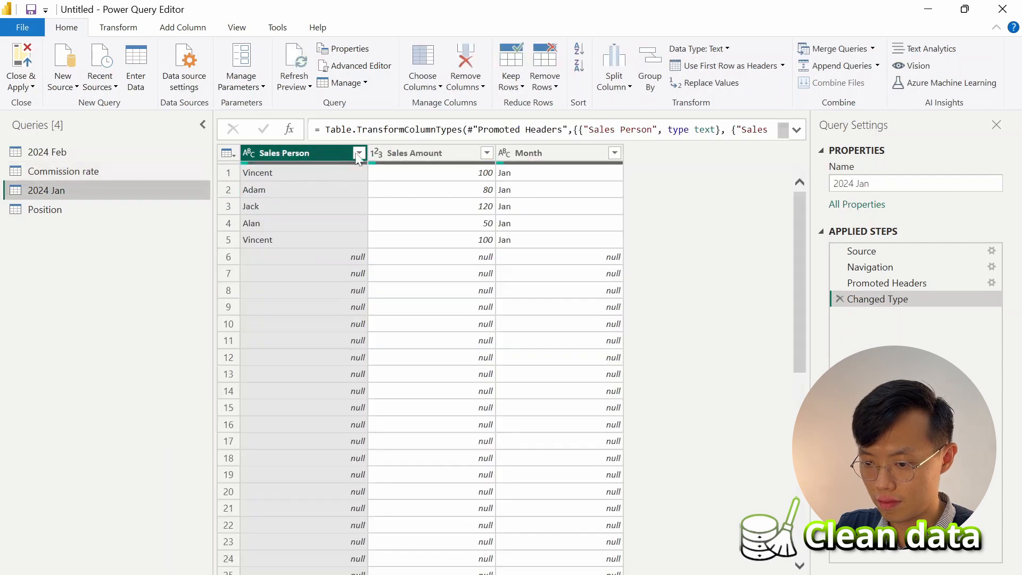
left_click(359, 153)
left_click(135, 336)
key("Return")
Step: Filter the null values out of Column1 in the Position query
left_click(45, 210)
left_click(359, 153)
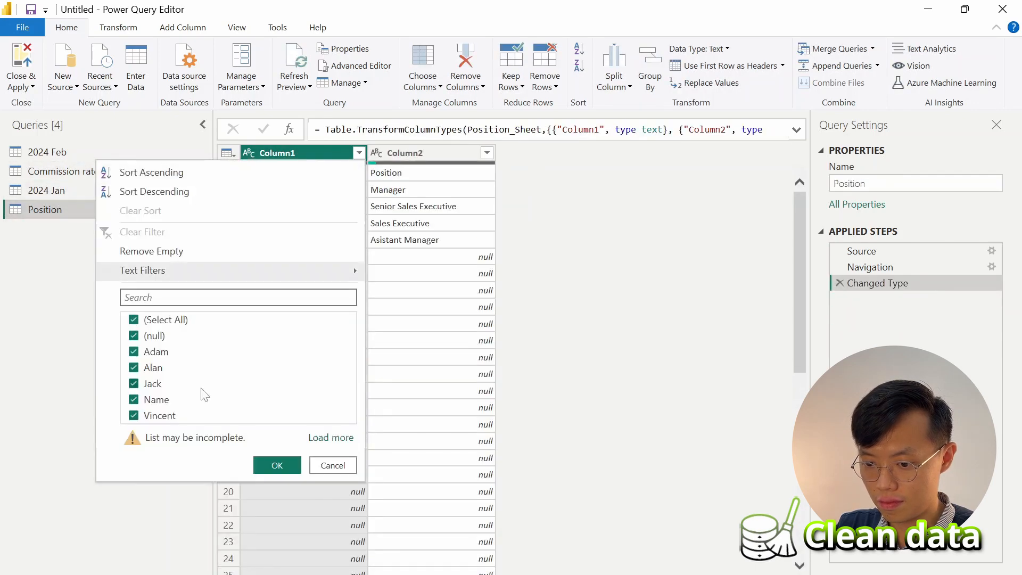
left_click(133, 335)
left_click(272, 463)
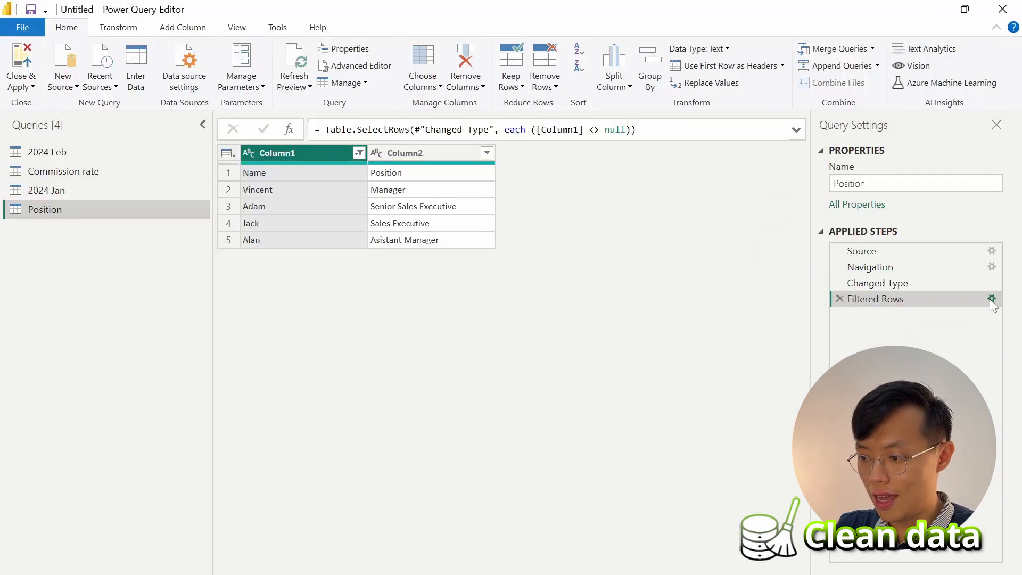
Step: Review and accept the Position query's Filtered Rows settings, and use its first row as headers
left_click(990, 298)
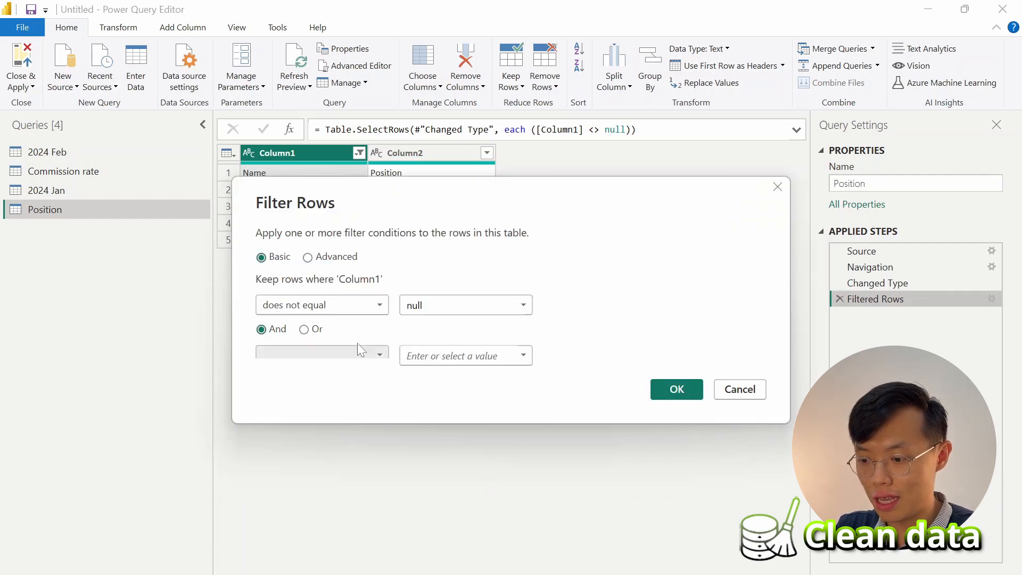
left_click(677, 389)
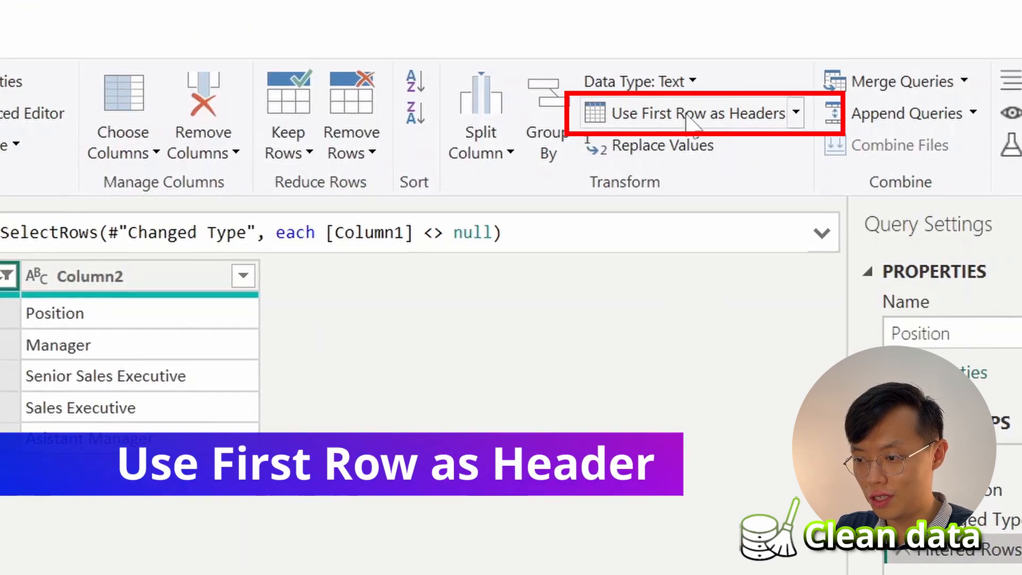
left_click(726, 74)
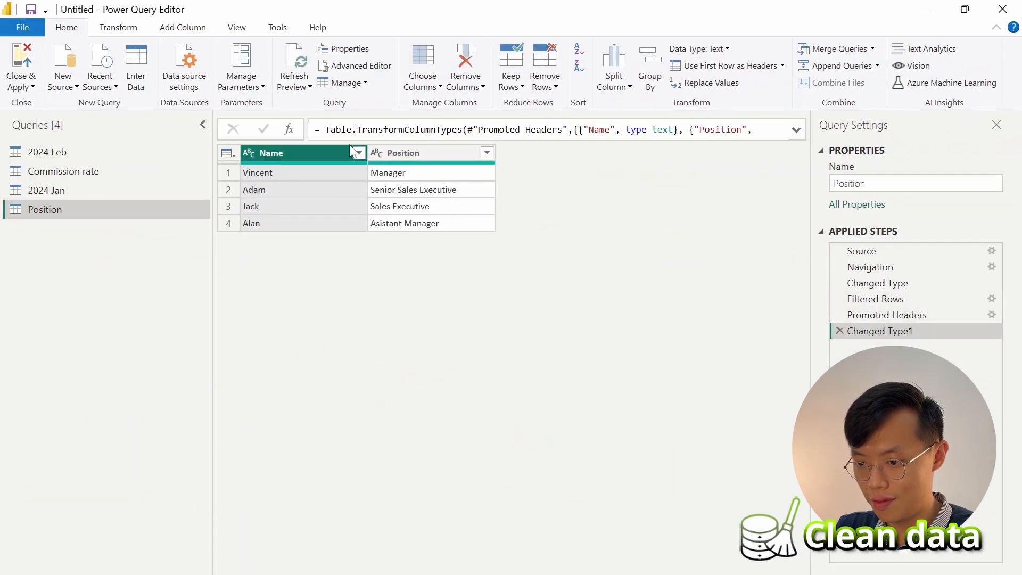
Step: Check the cleaned rows of the 2024 Feb, Commission rate, 2024 Jan and Position queries
left_click(72, 152)
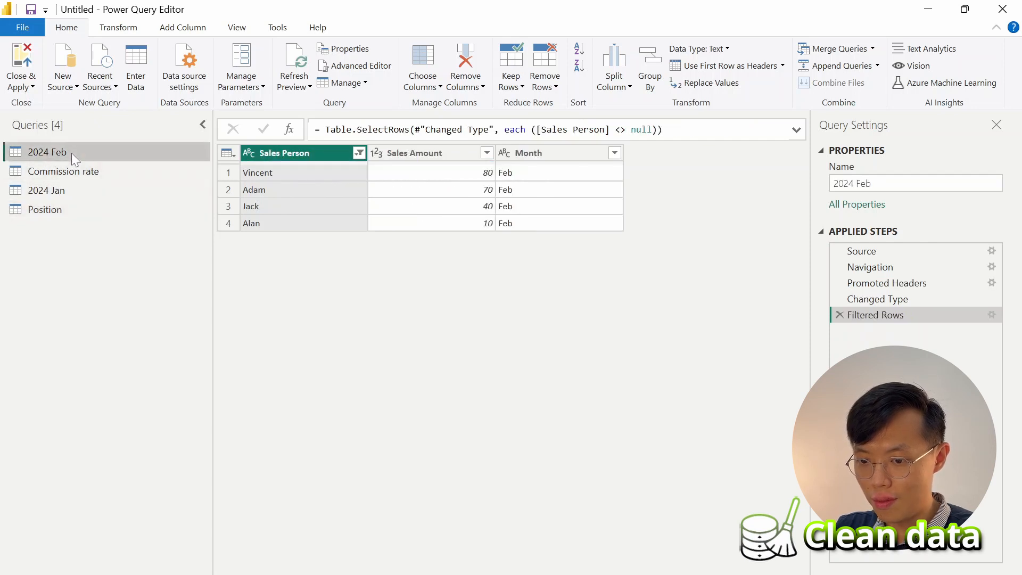
left_click(64, 170)
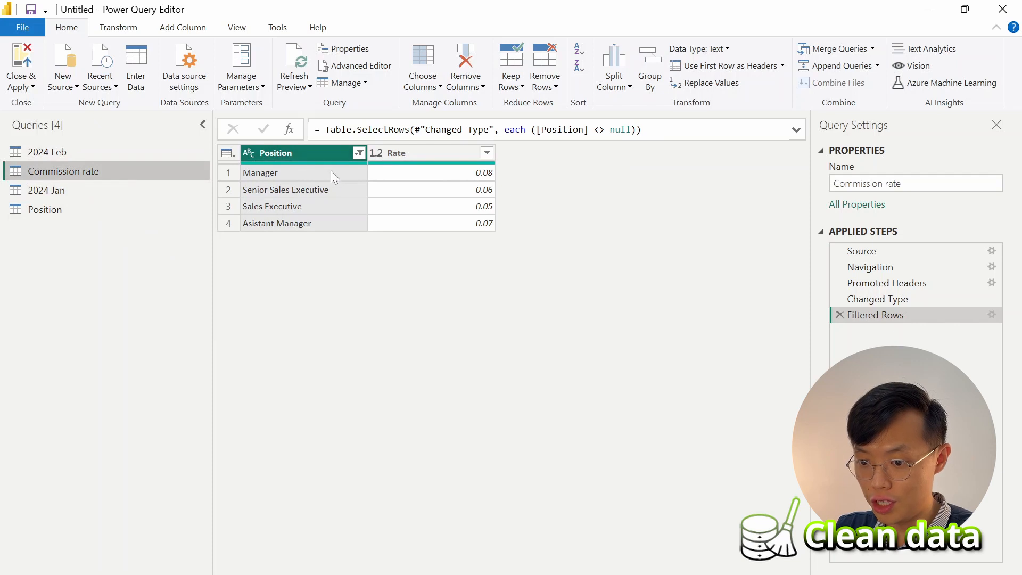
key("Down")
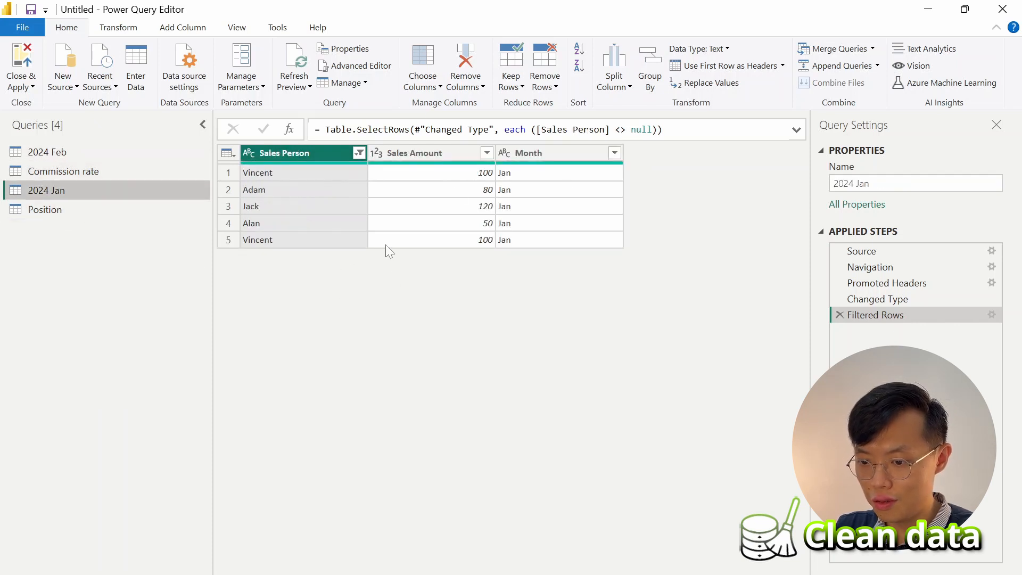
left_click(56, 212)
Step: Remove the rows with duplicate Sales Person values from the 2024 Jan query
key("Up")
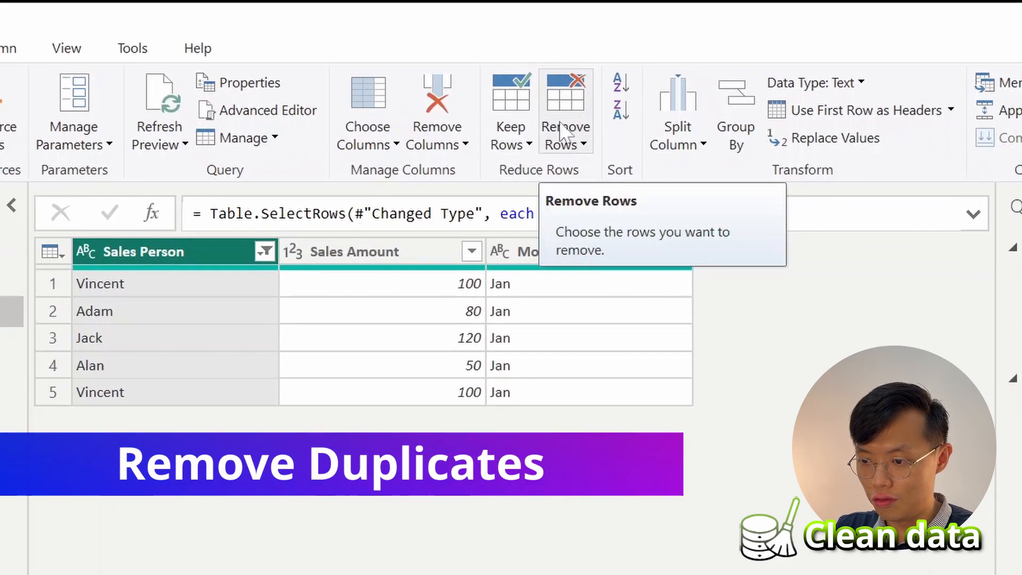
left_click(584, 147)
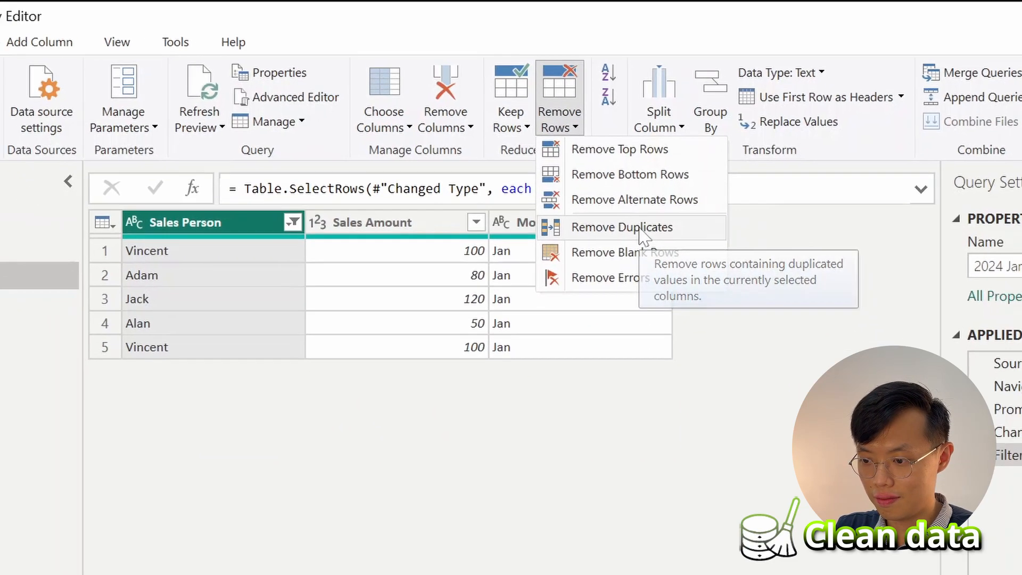
left_click(656, 257)
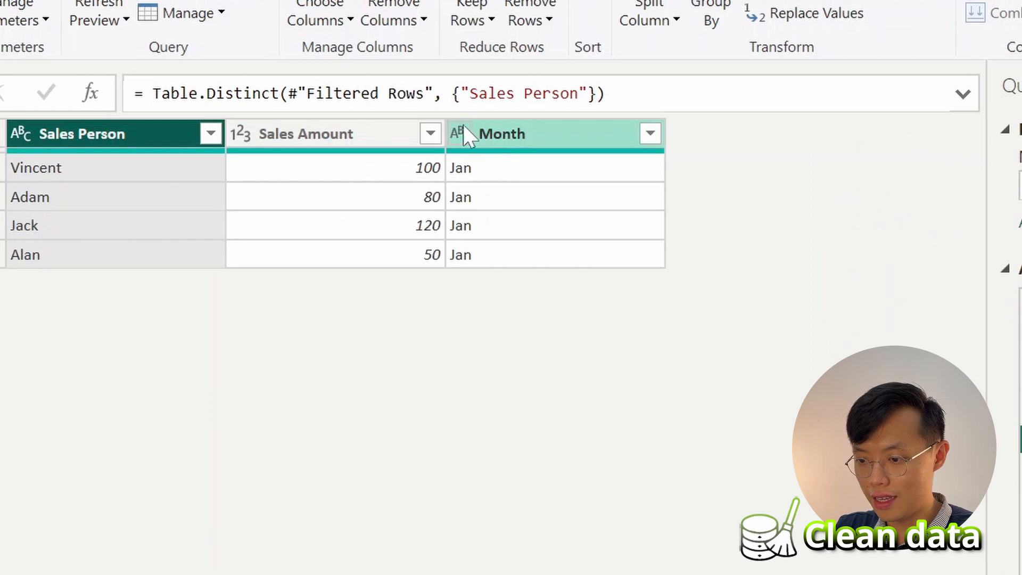
Step: Try changing the 2024 Jan query's Month column to the Date type, and delete that applied step
left_click(462, 137)
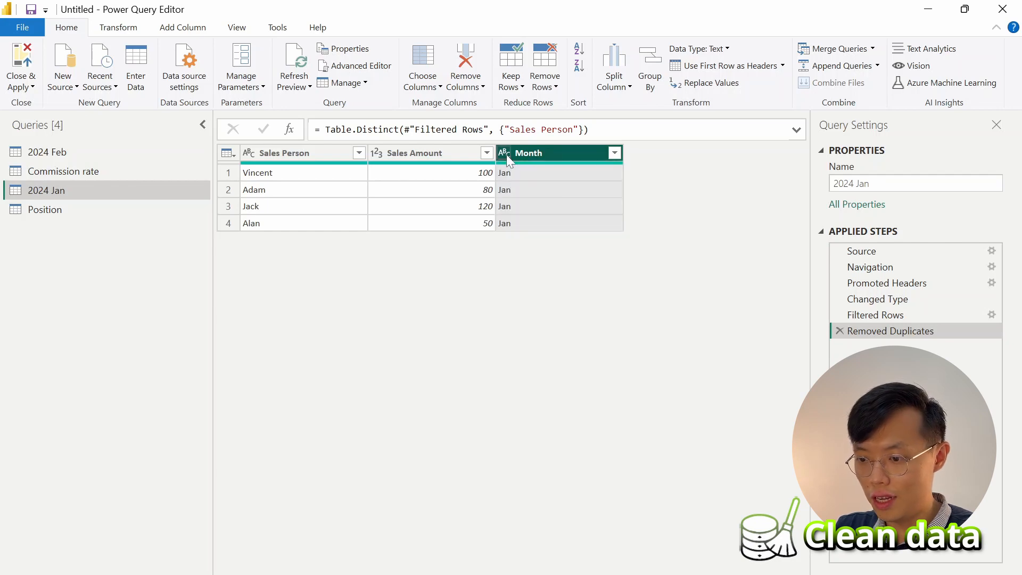
left_click(505, 152)
left_click(541, 253)
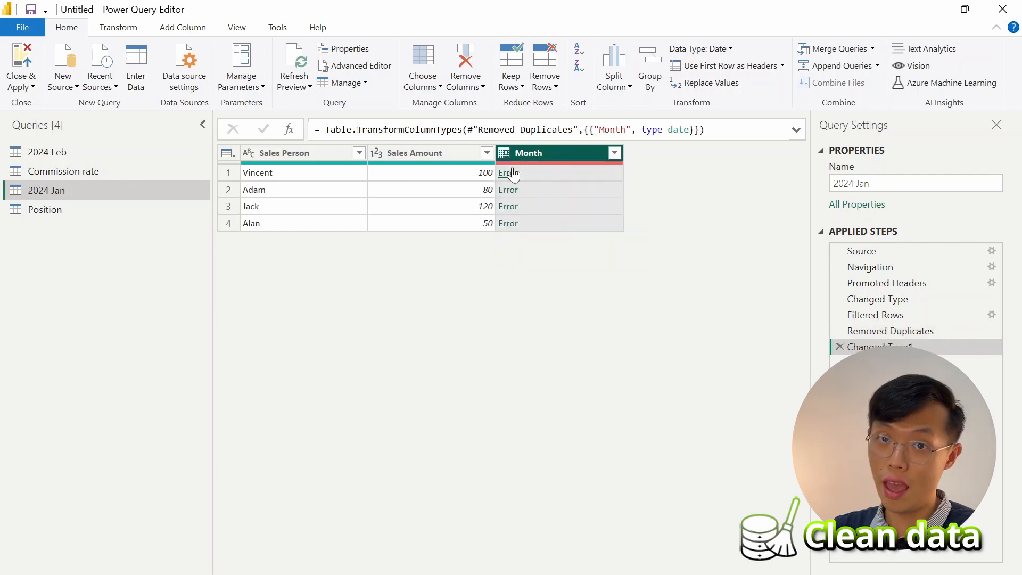
left_click(839, 347)
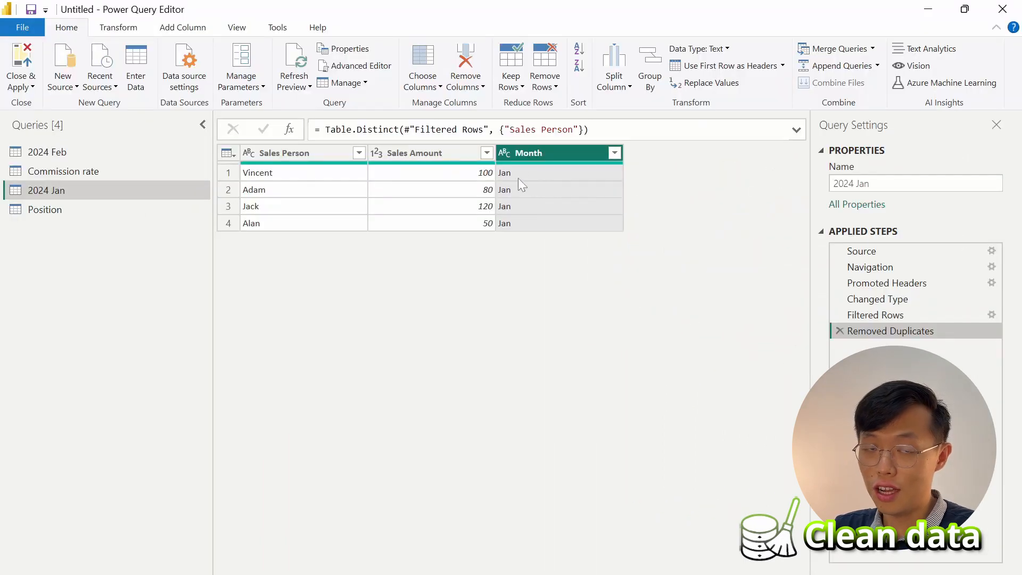
Step: Replace Jan with 01/01/2024 in the 2024 Jan query's Month column, and change the column to the Date type
right_click(548, 153)
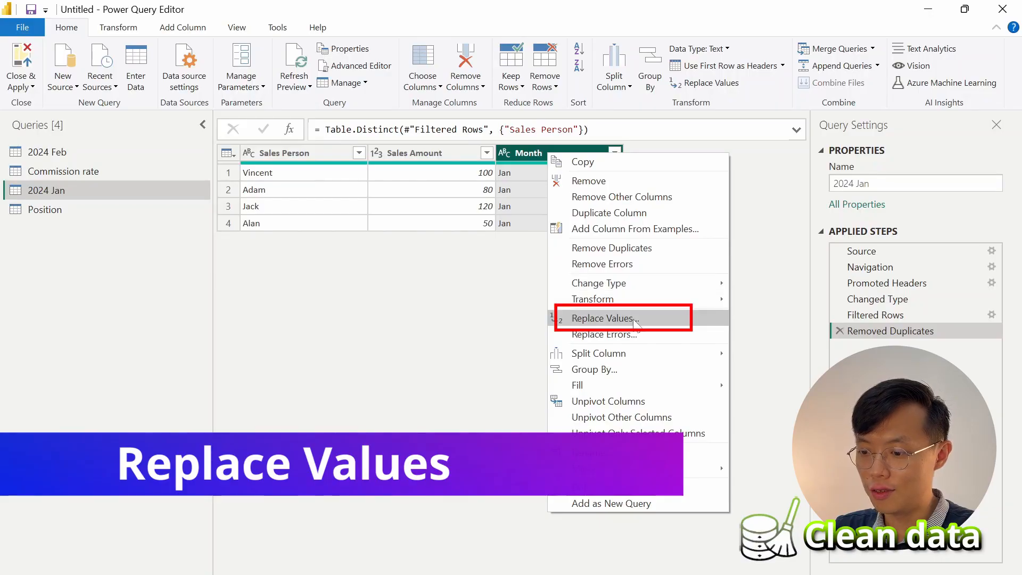
left_click(631, 320)
type("Jan")
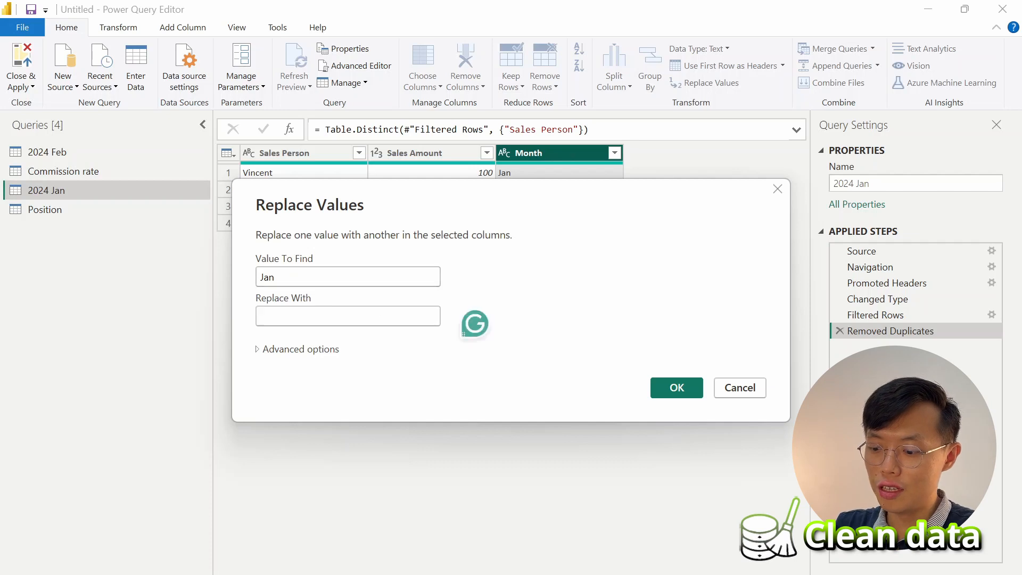
type("01")
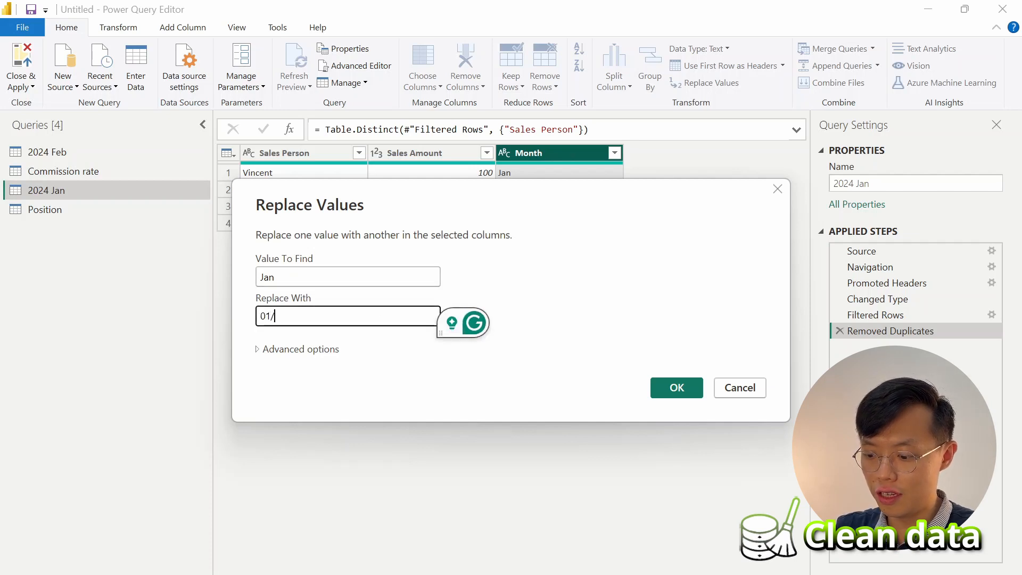
type("/01/2024")
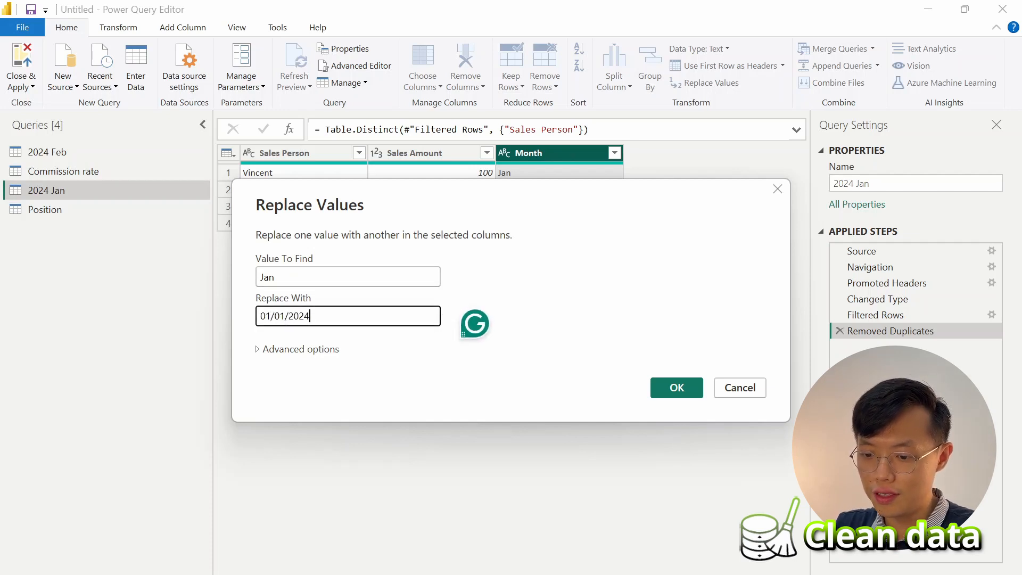
left_click(677, 387)
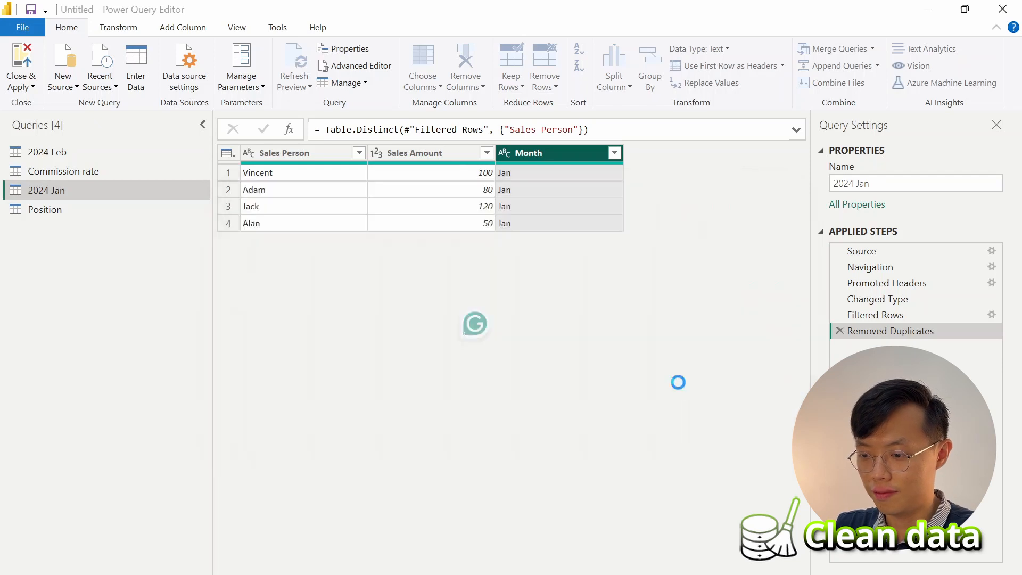
left_click(502, 152)
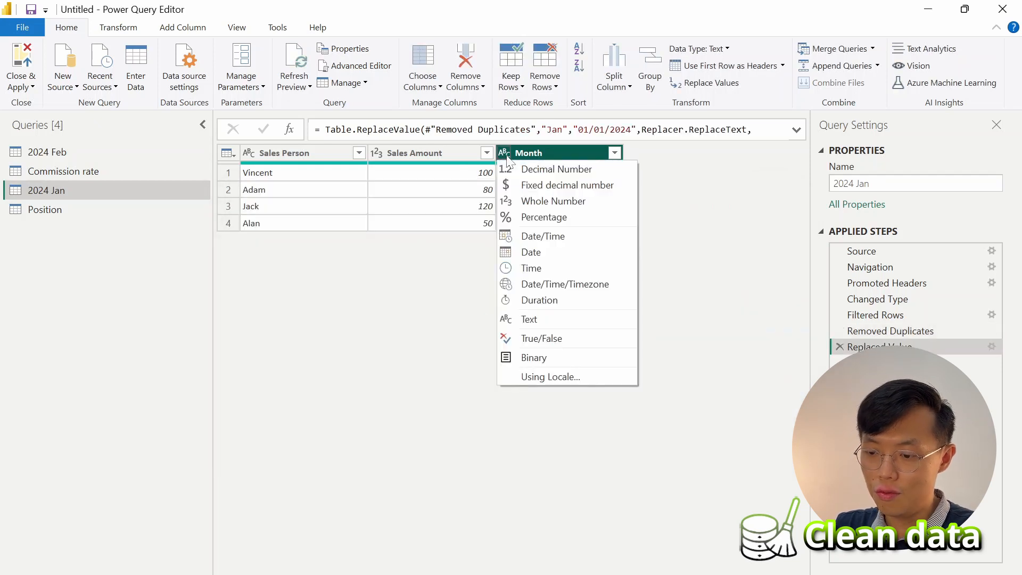
left_click(554, 252)
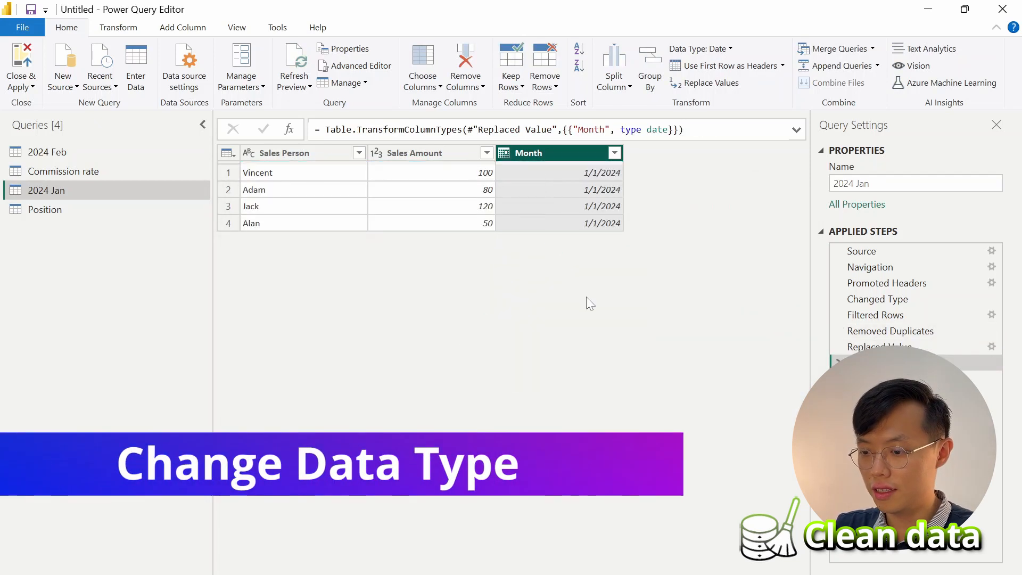
Step: Replace Feb with 01/02/2024 in the 2024 Feb query's Month column, and change the column to the Date type
left_click(72, 154)
right_click(524, 154)
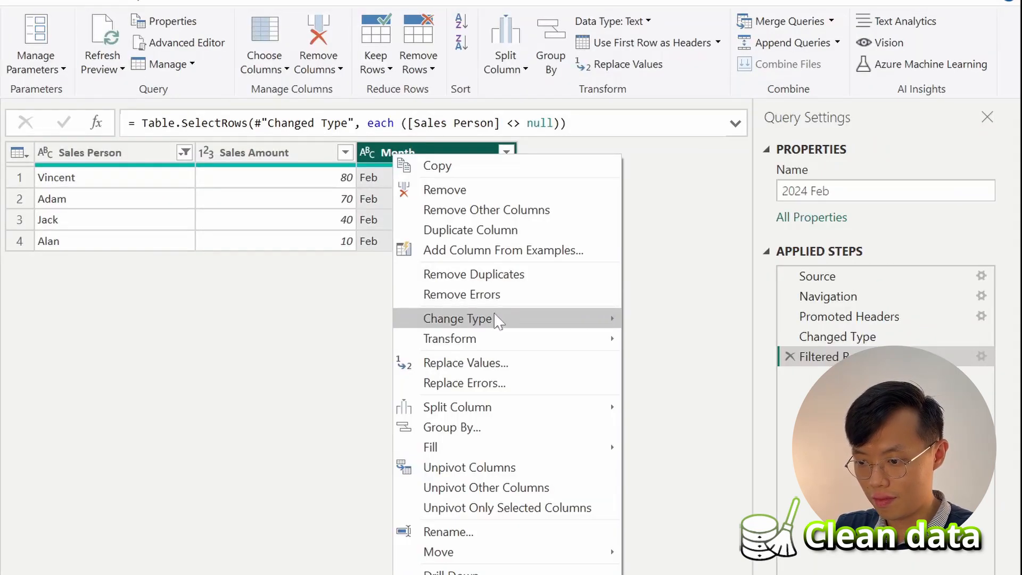
left_click(606, 318)
type("Feb")
left_click(263, 361)
type("01/02/2024")
key("Return")
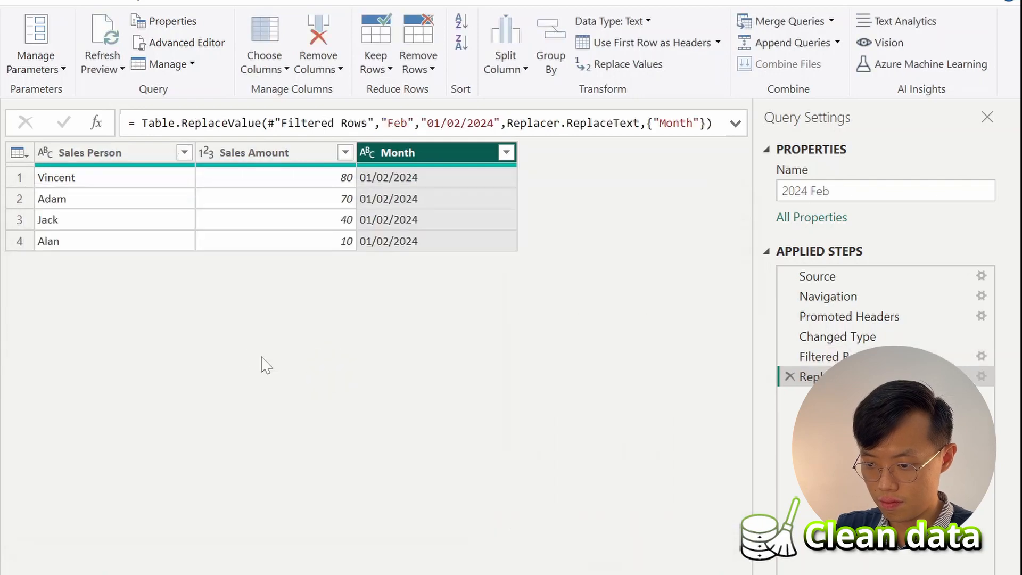
left_click(367, 152)
left_click(418, 278)
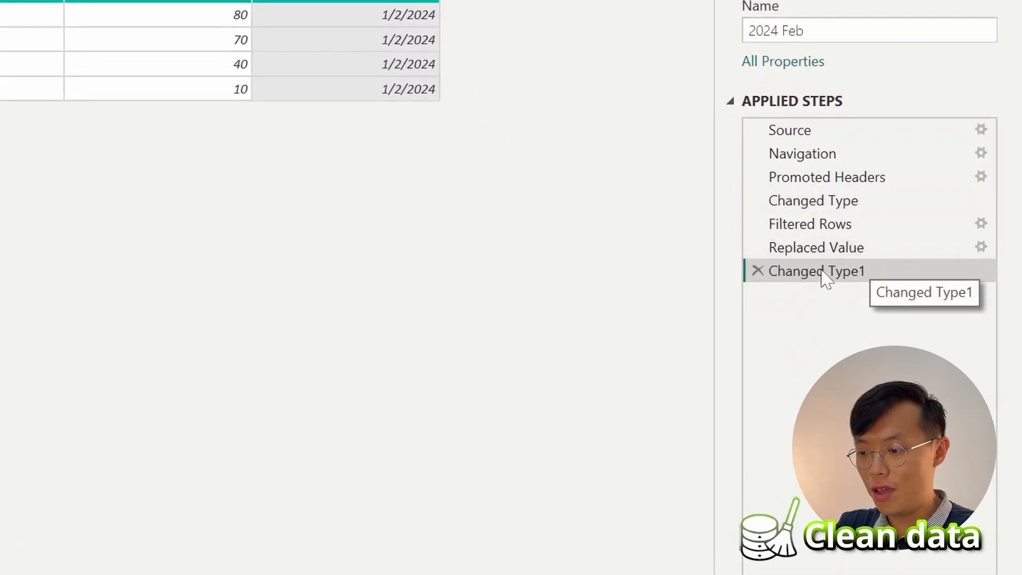
Step: Try moving the 2024 Feb query's Changed Type1 step ahead of Replaced Value, and restore the original step order
left_click_drag(840, 273, 856, 247)
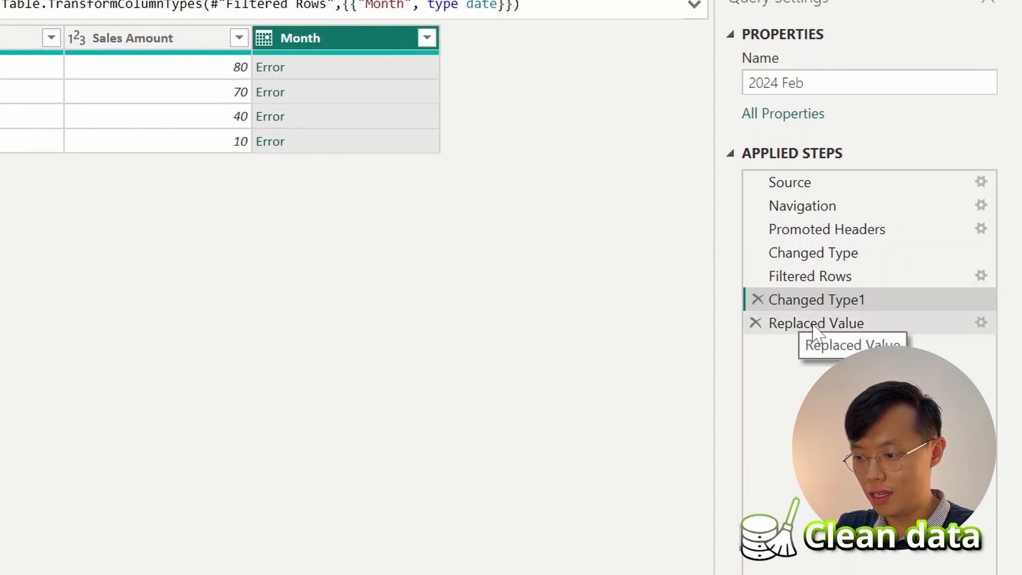
left_click(820, 275)
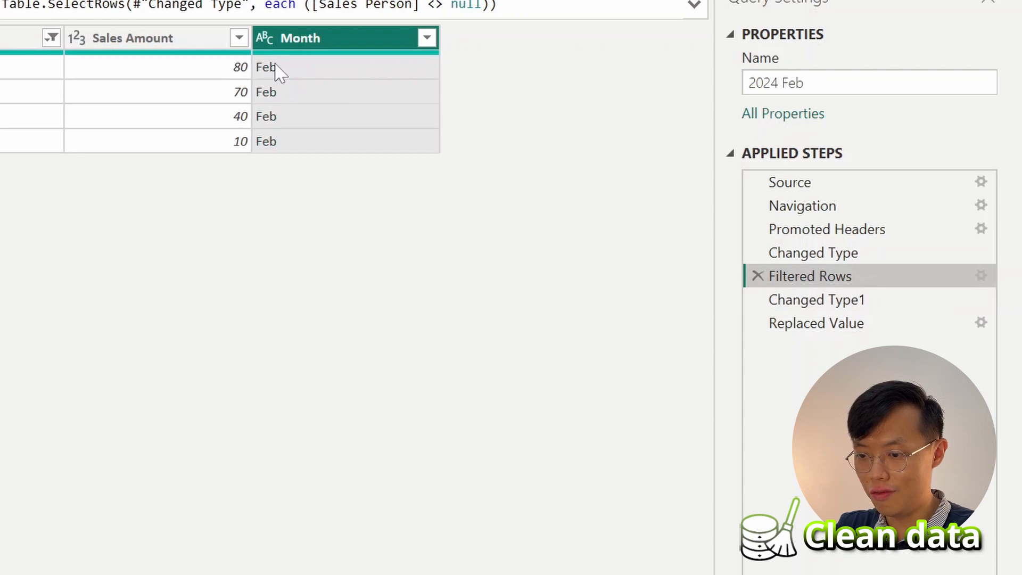
left_click(840, 299)
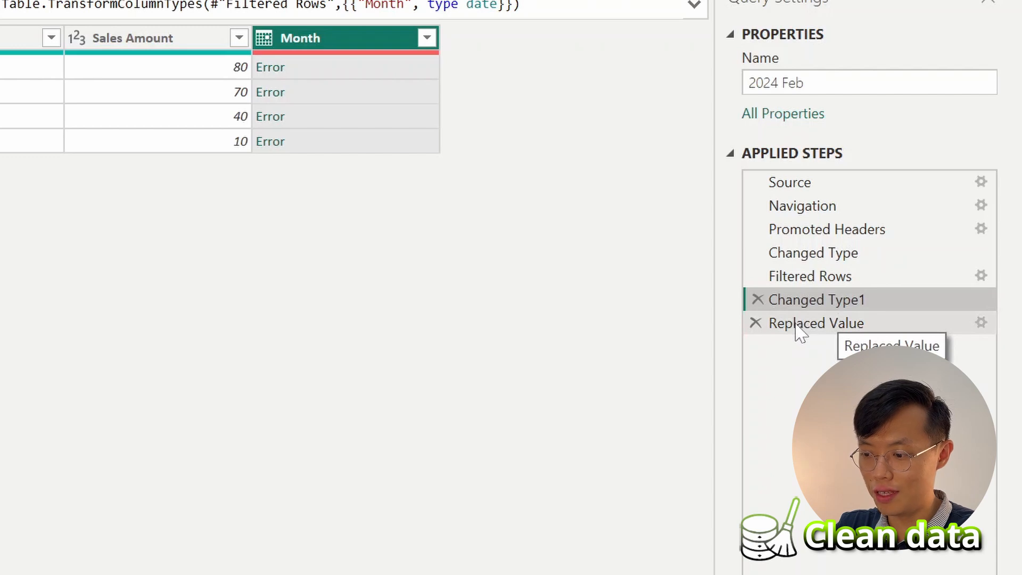
left_click_drag(806, 326, 806, 300)
Step: Review the cleaned Position, Commission rate, 2024 Feb and 2024 Jan queries
left_click(53, 208)
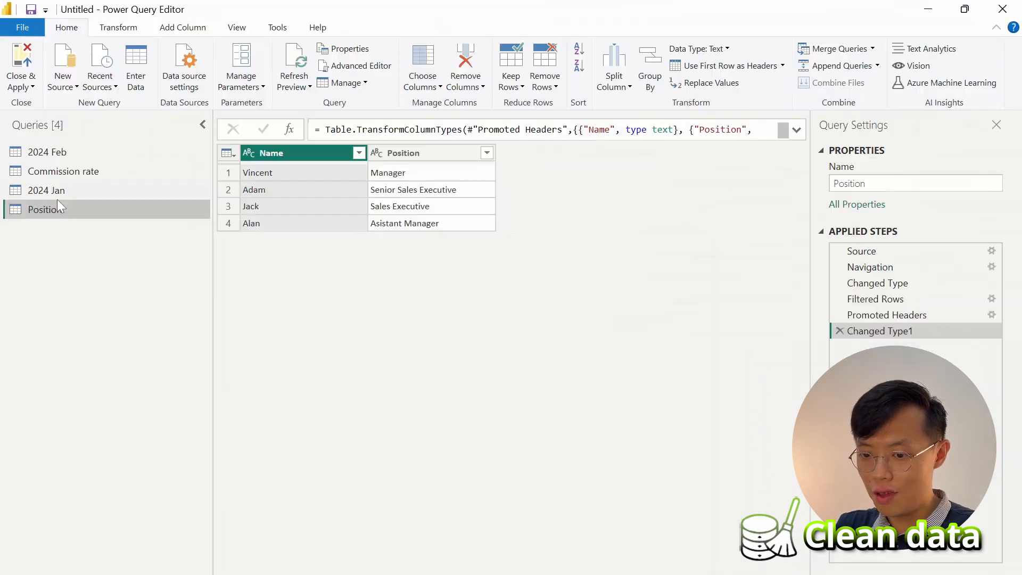
left_click(65, 189)
left_click(73, 175)
left_click(77, 158)
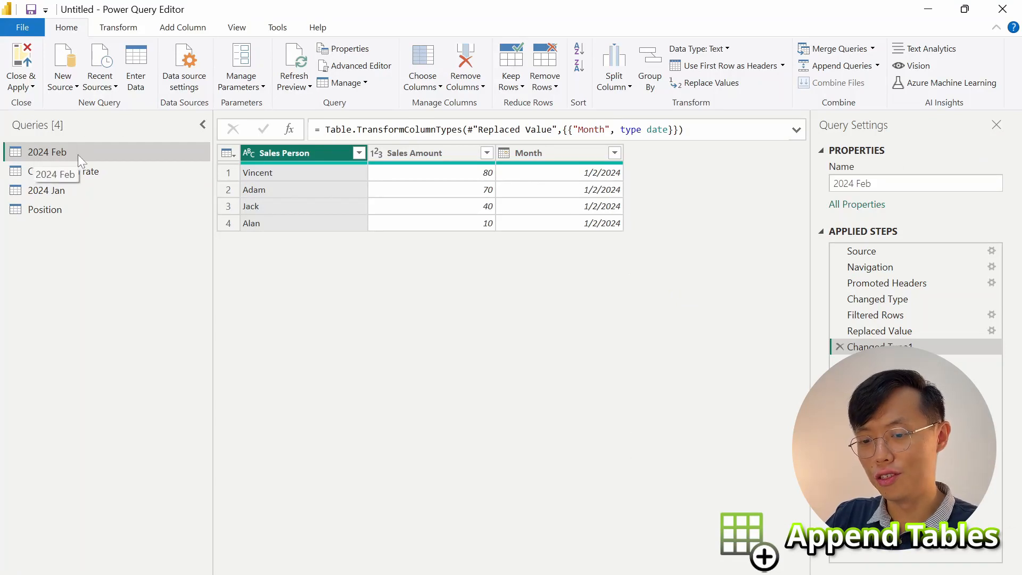
left_click(66, 188)
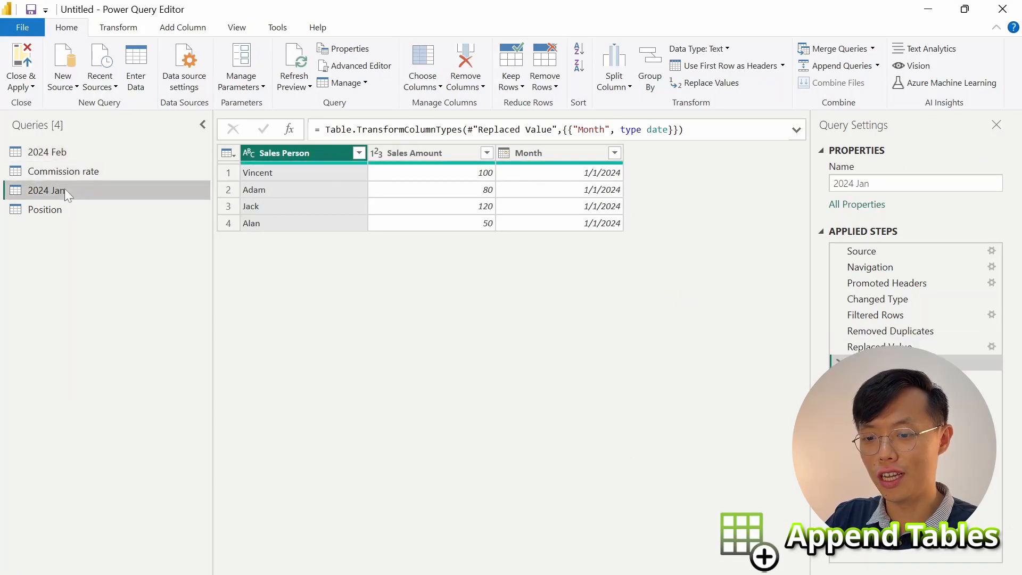
Step: Try appending the 2024 Jan table directly to the 2024 Feb query, and delete that applied step
left_click(82, 150)
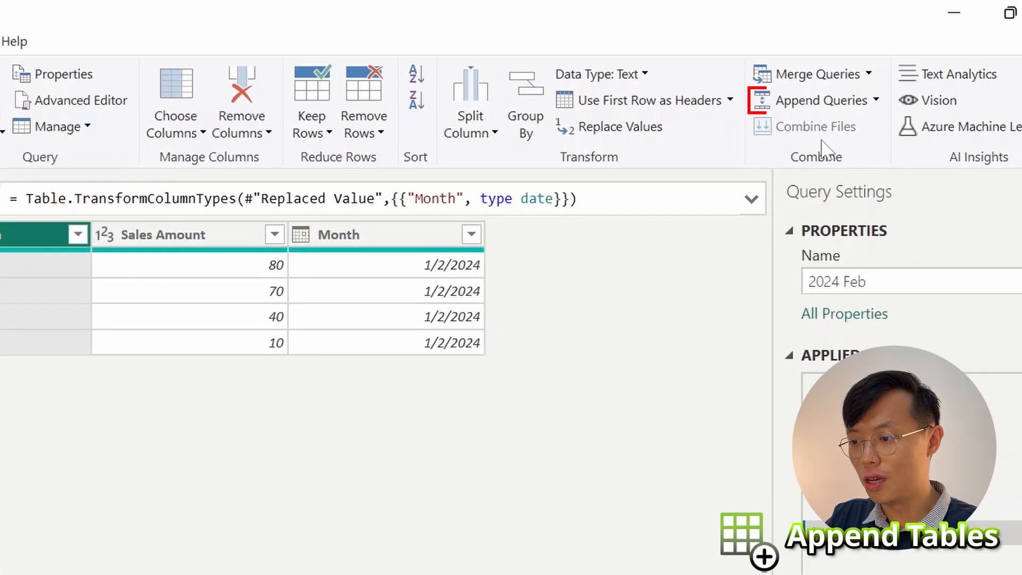
left_click(876, 101)
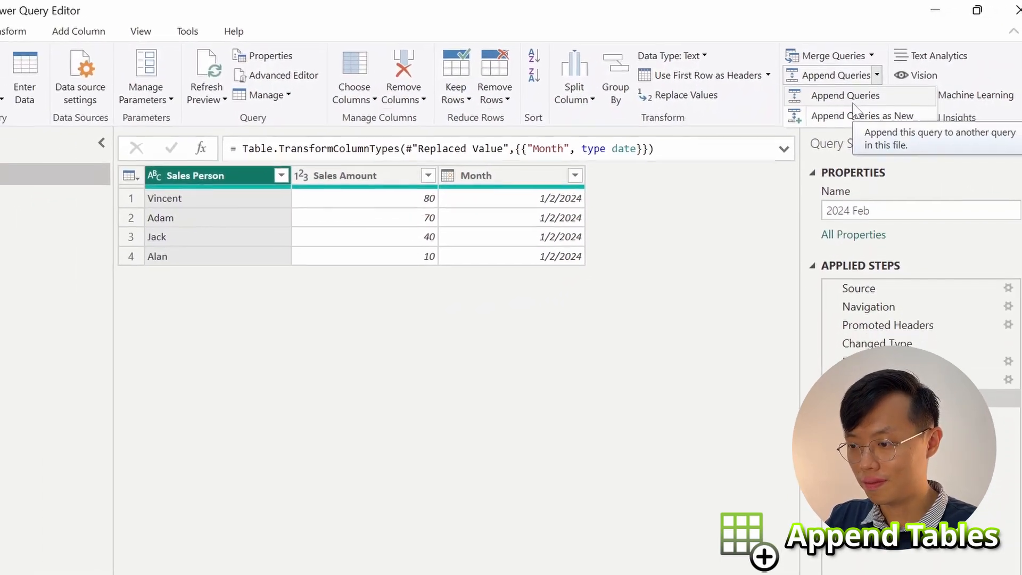
left_click(852, 98)
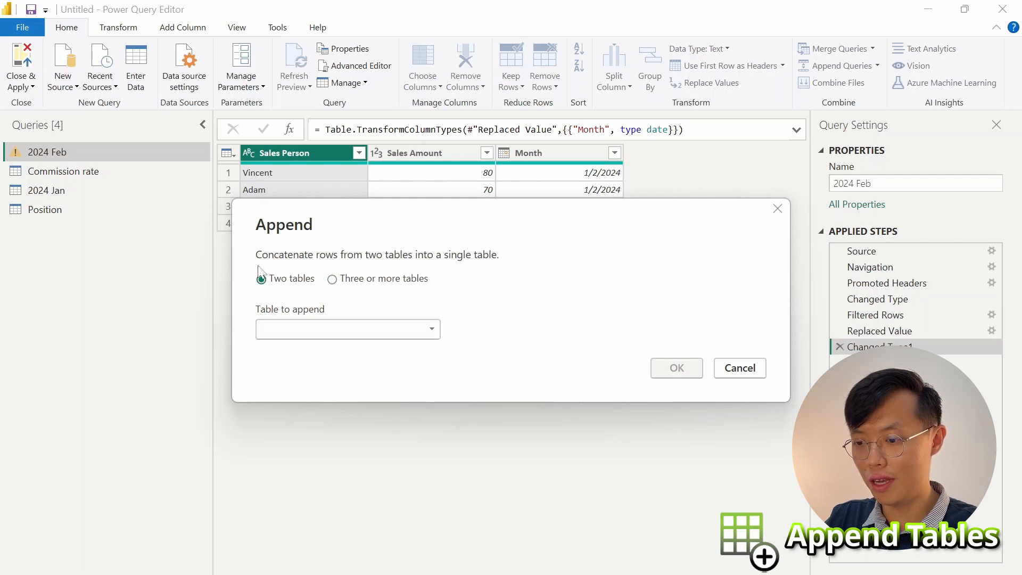
left_click(414, 331)
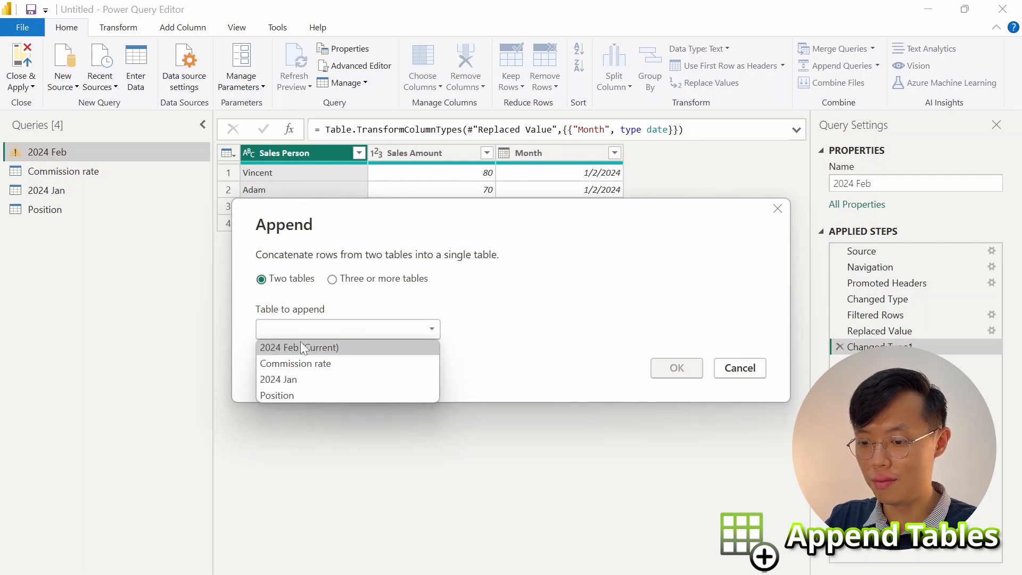
left_click(302, 379)
left_click(676, 367)
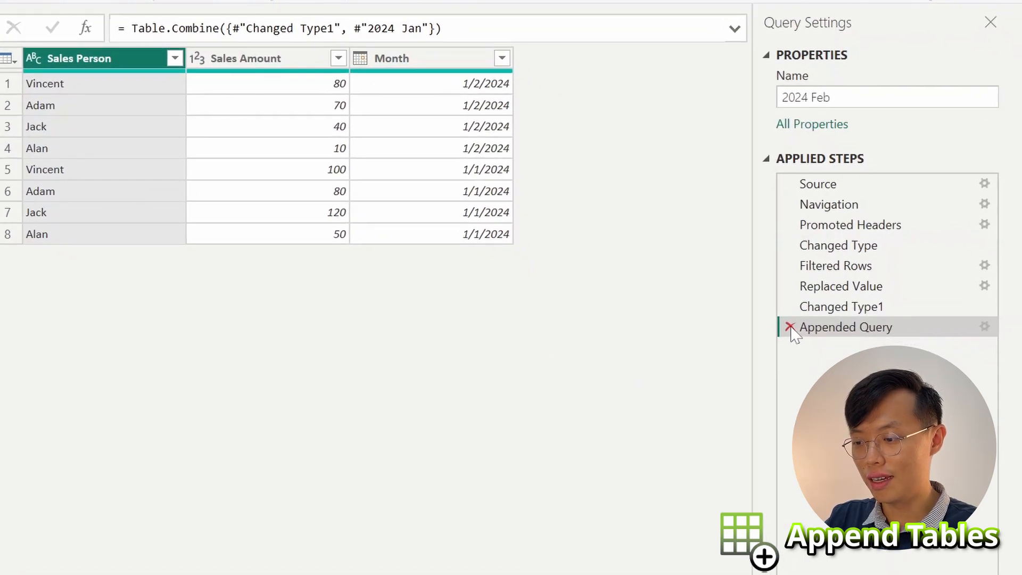
left_click(790, 327)
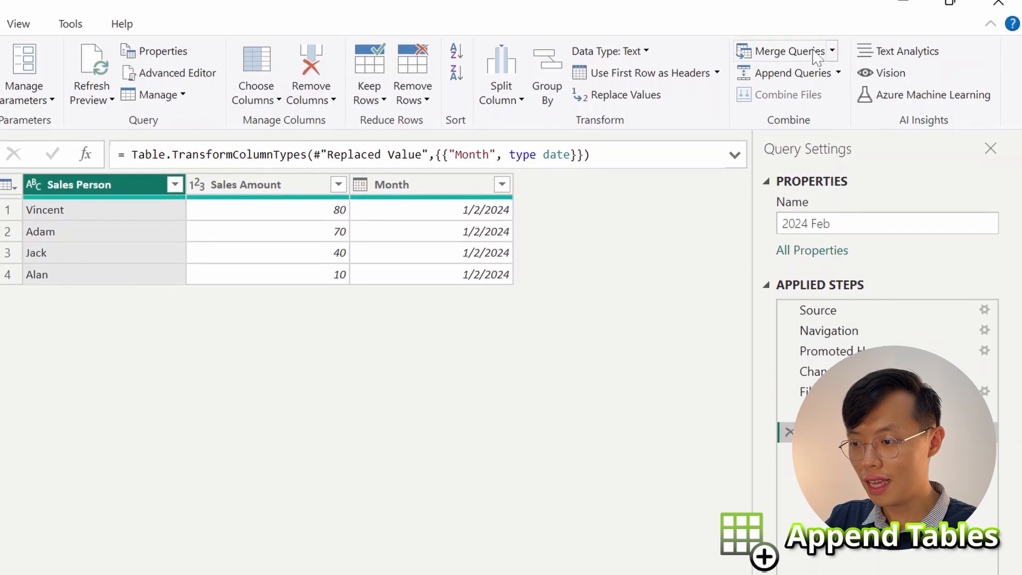
Step: Append the 2024 Feb and 2024 Jan tables as a new query
left_click(838, 81)
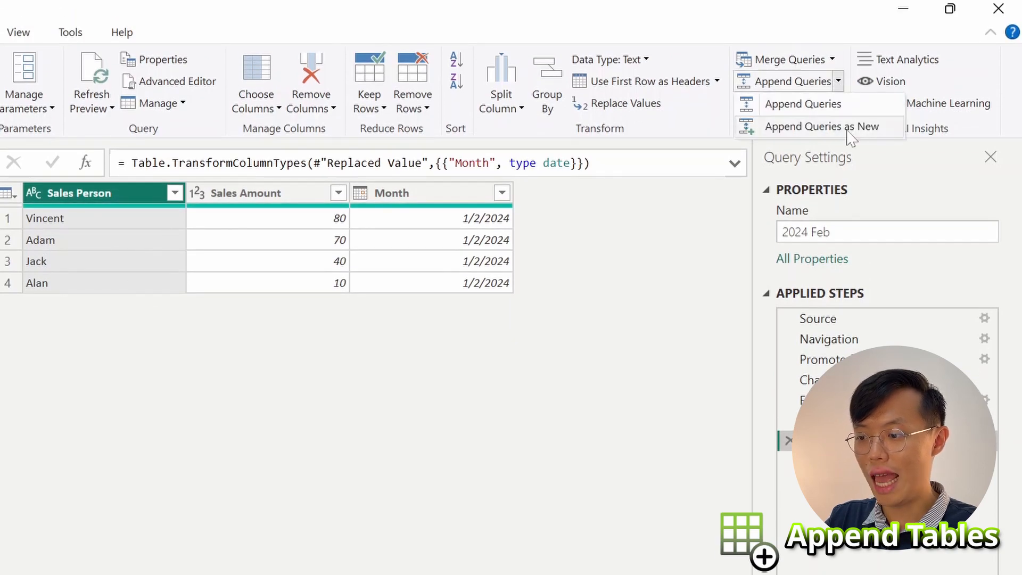
left_click(849, 133)
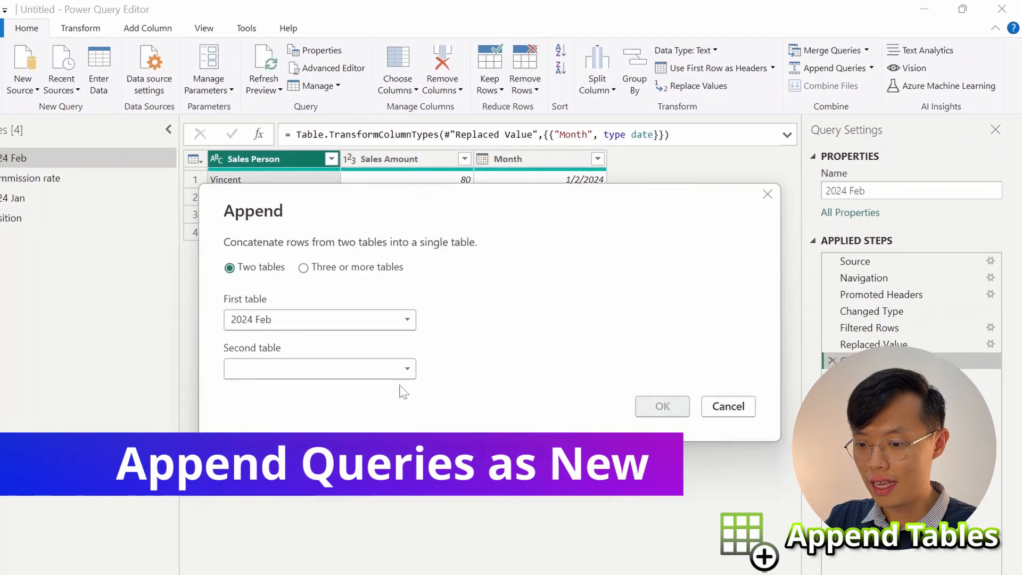
left_click(352, 368)
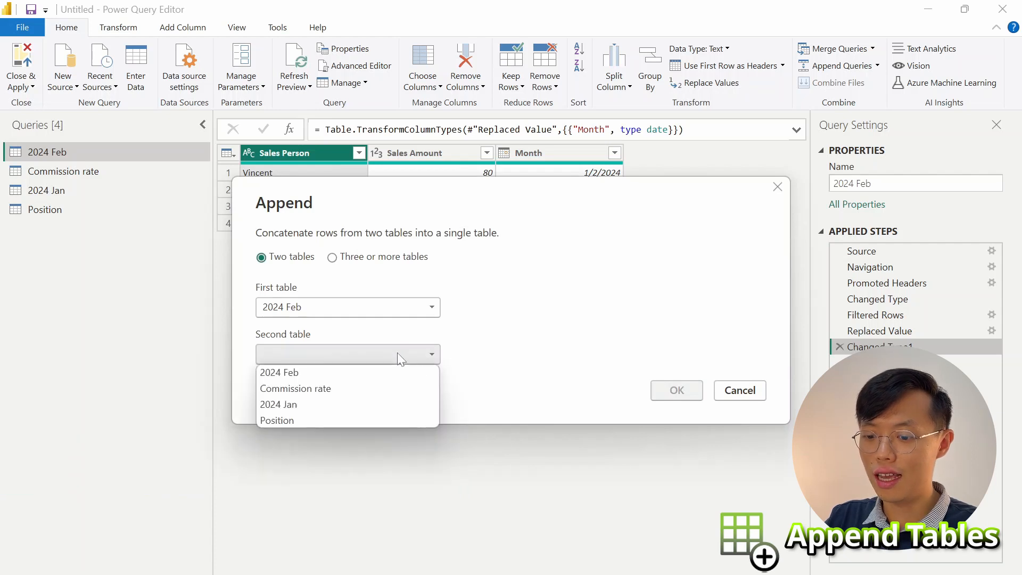
left_click(336, 406)
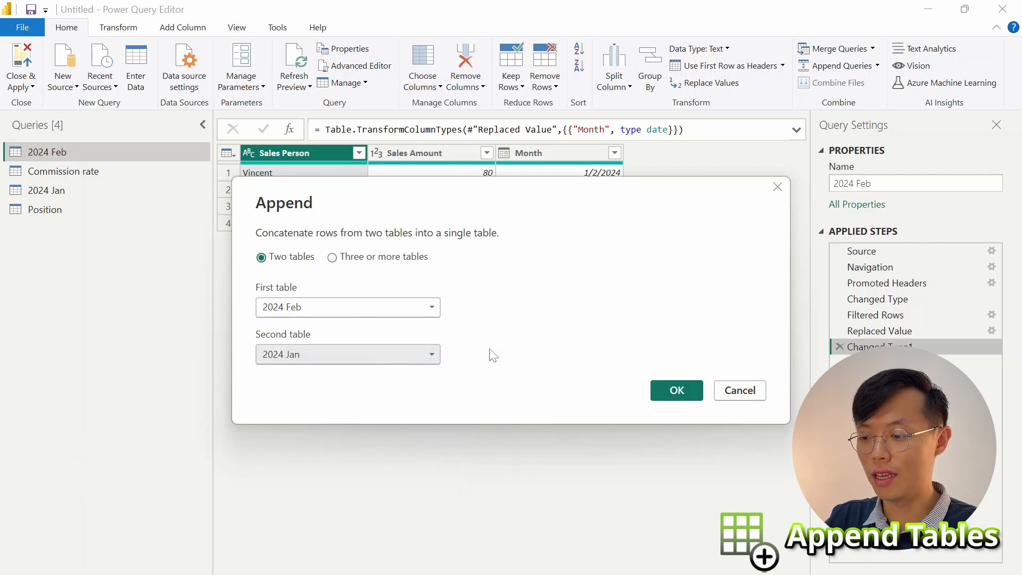
left_click(677, 392)
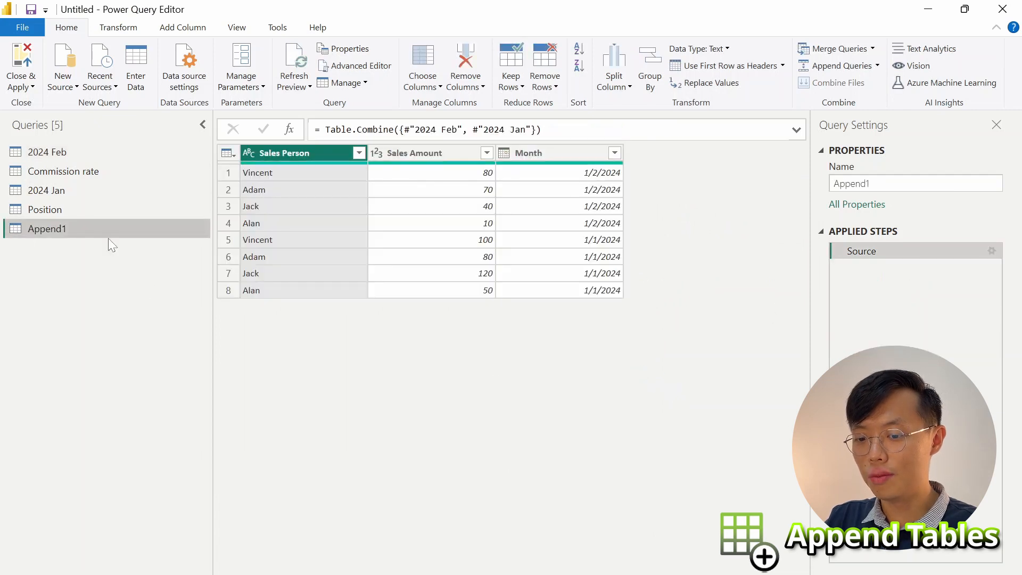
Step: Rename the new appended query as 2024 Sales
double_click(65, 229)
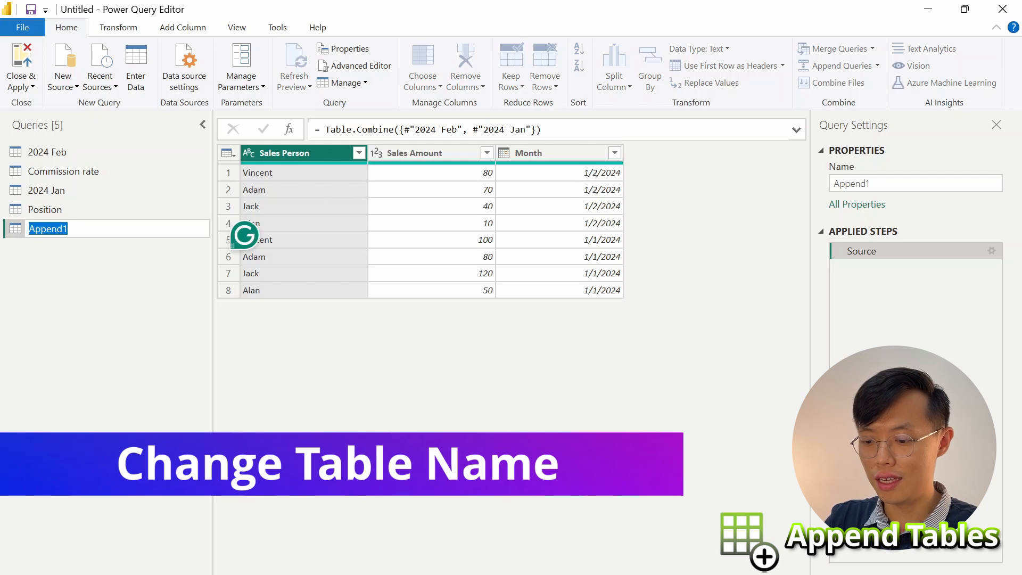
type("@")
key("BackSpace")
type("2024 Sa")
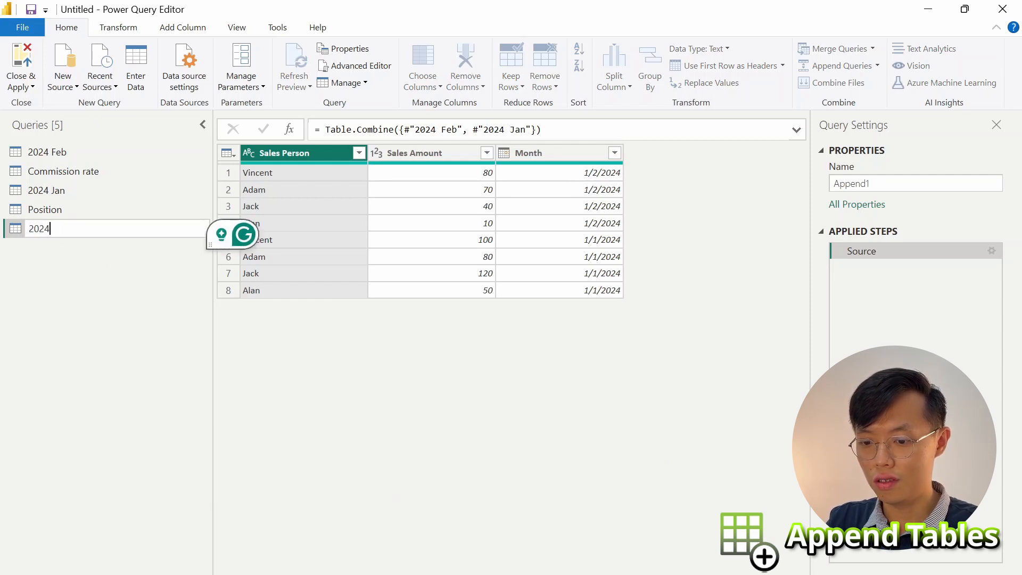
type("les")
key("Return")
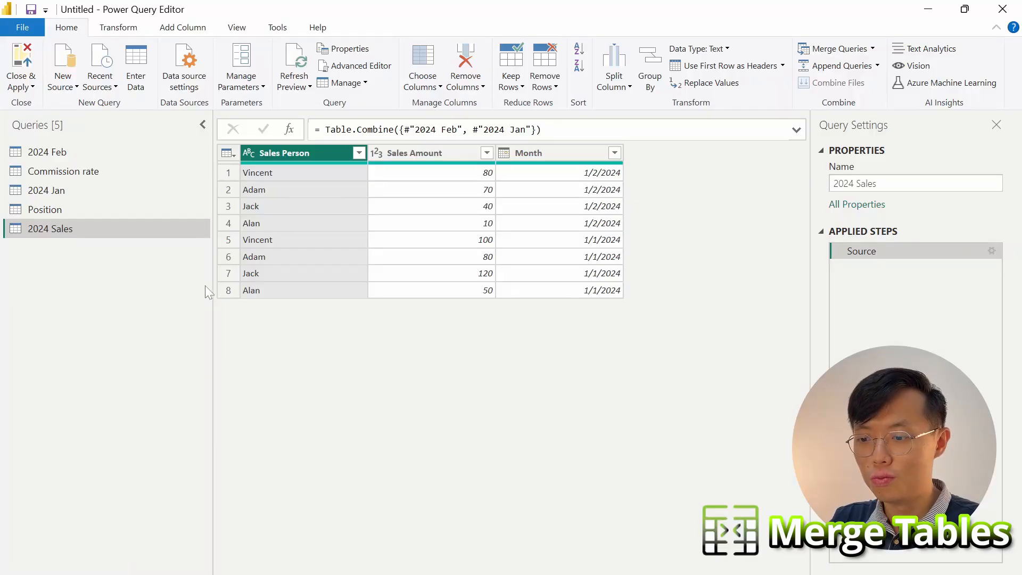
Step: Merge the Position table into 2024 Sales with a Left Outer join, matching Sales Person to Name
left_click(68, 212)
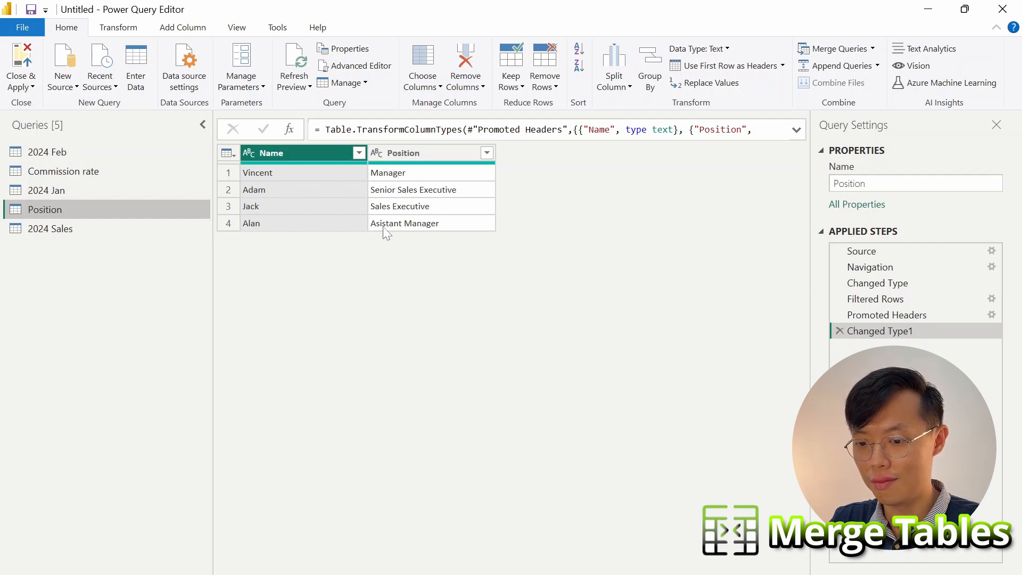
left_click(75, 233)
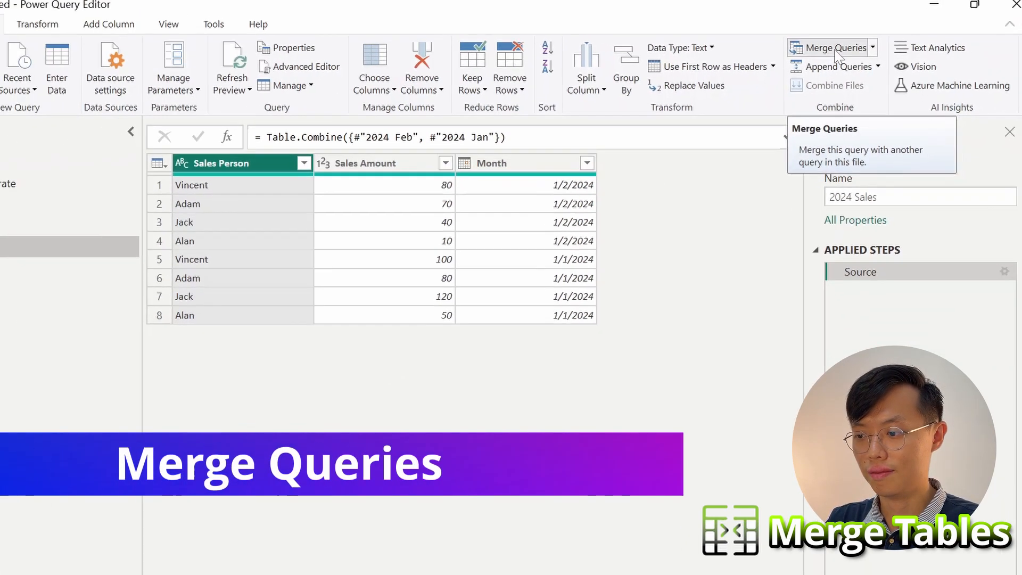
left_click(824, 48)
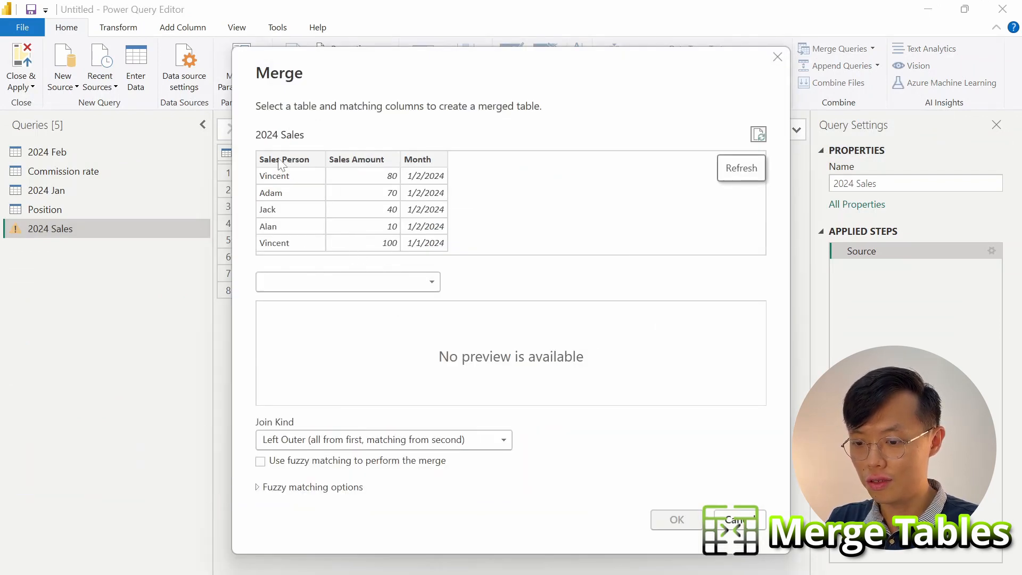
left_click(352, 285)
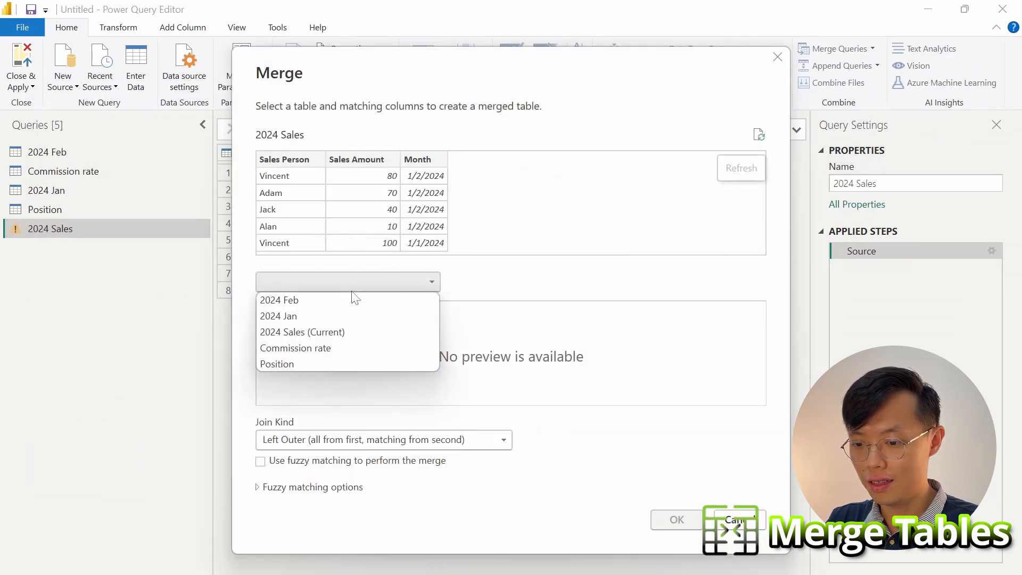
left_click(320, 363)
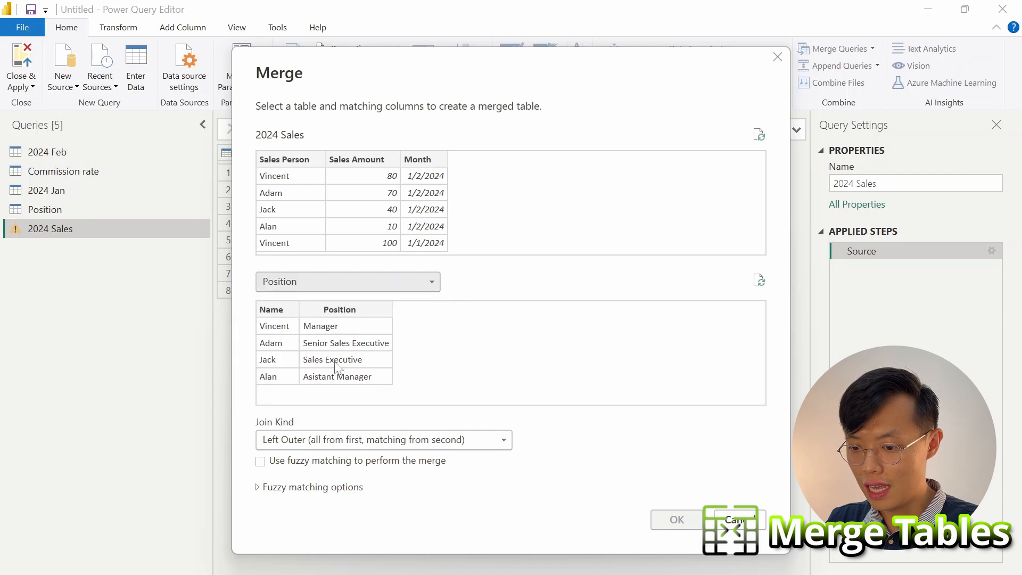
left_click(278, 162)
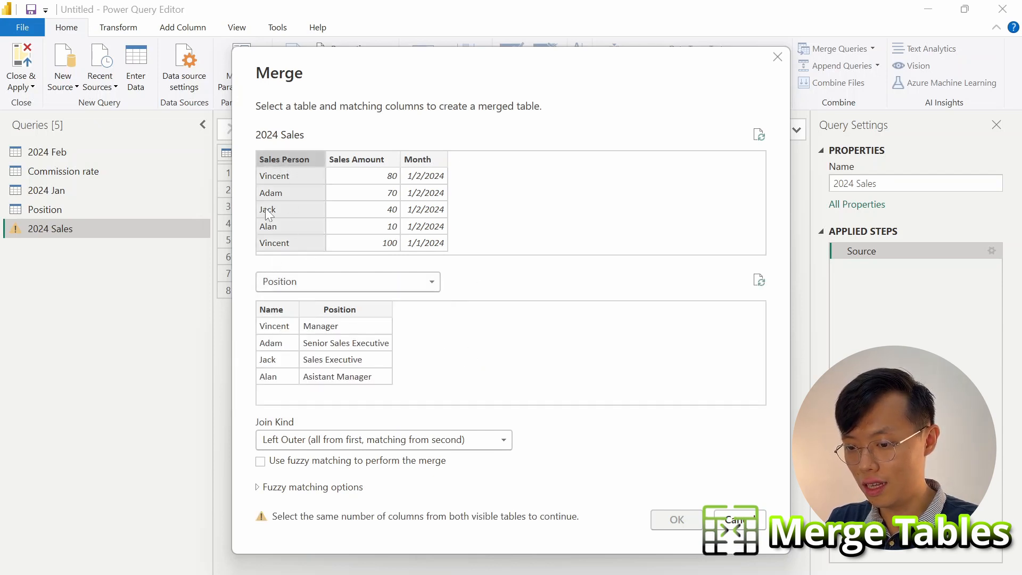
left_click(271, 311)
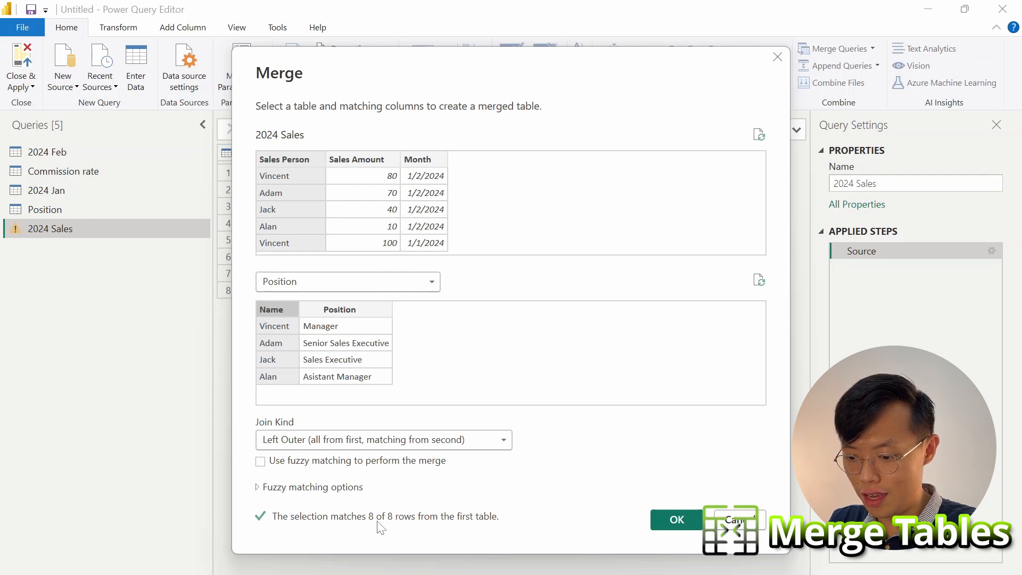
left_click(678, 523)
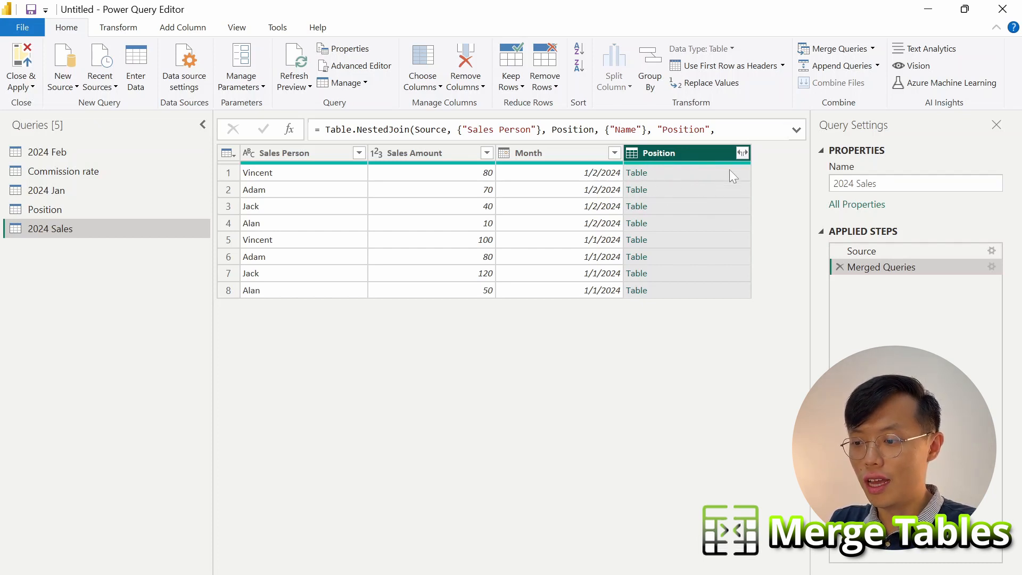
Step: Expand the merged Position column to include only the Position field, leaving out Name
left_click(742, 153)
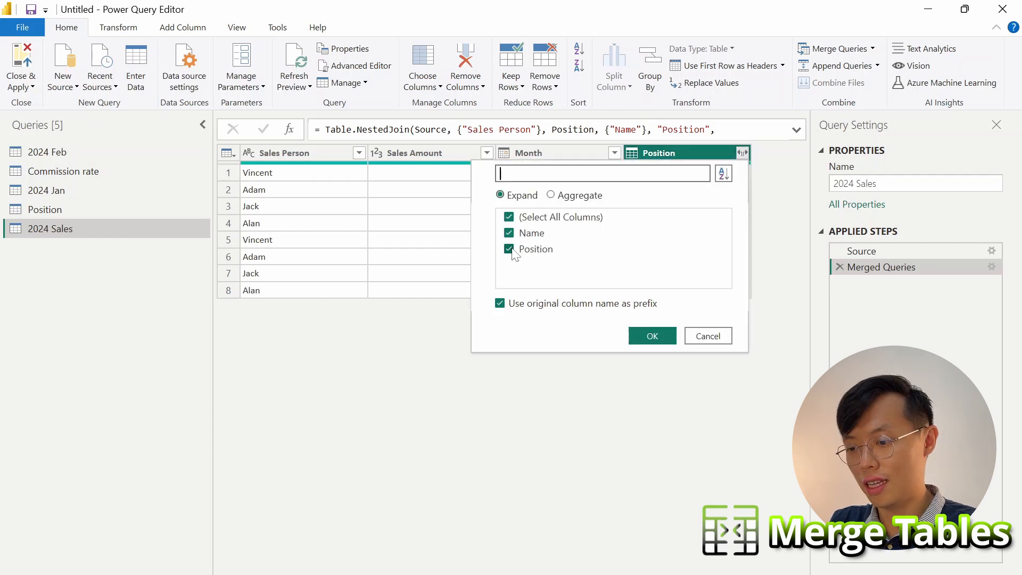
left_click(510, 234)
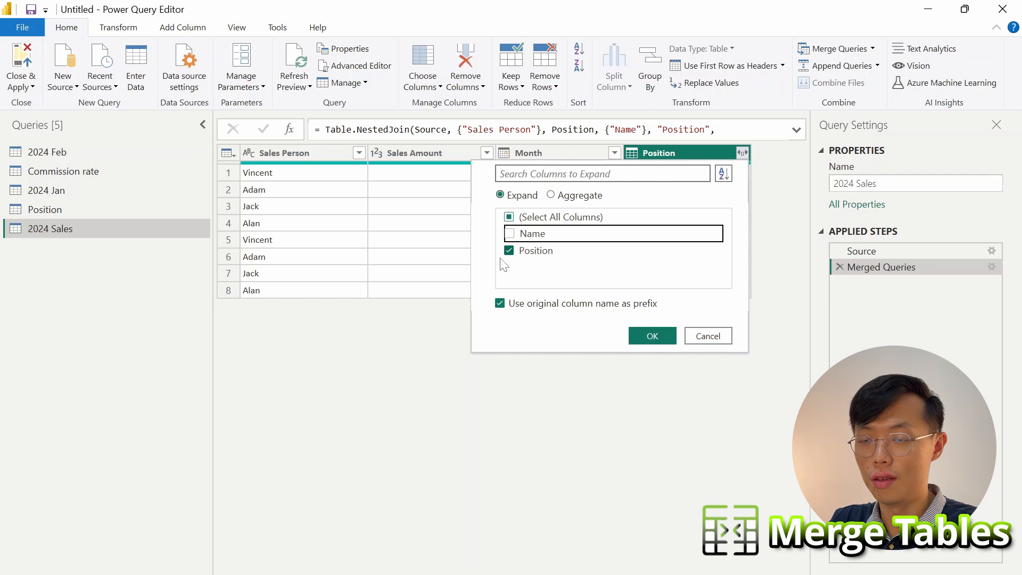
left_click(651, 335)
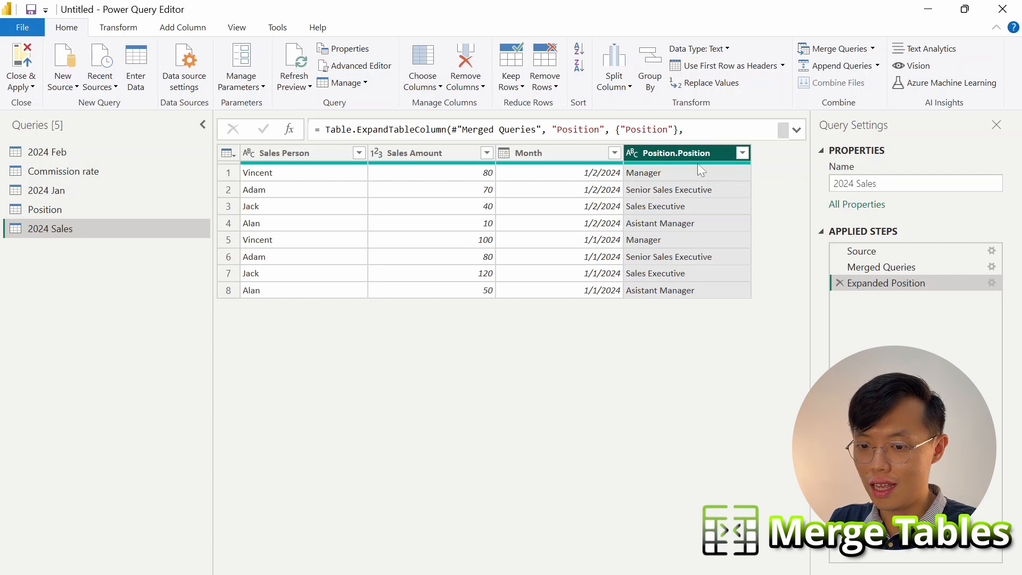
Step: Merge Commission rate into 2024 Sales with a Left Outer join, matching Position.Position to Position, and expand only the Rate field
left_click(45, 176)
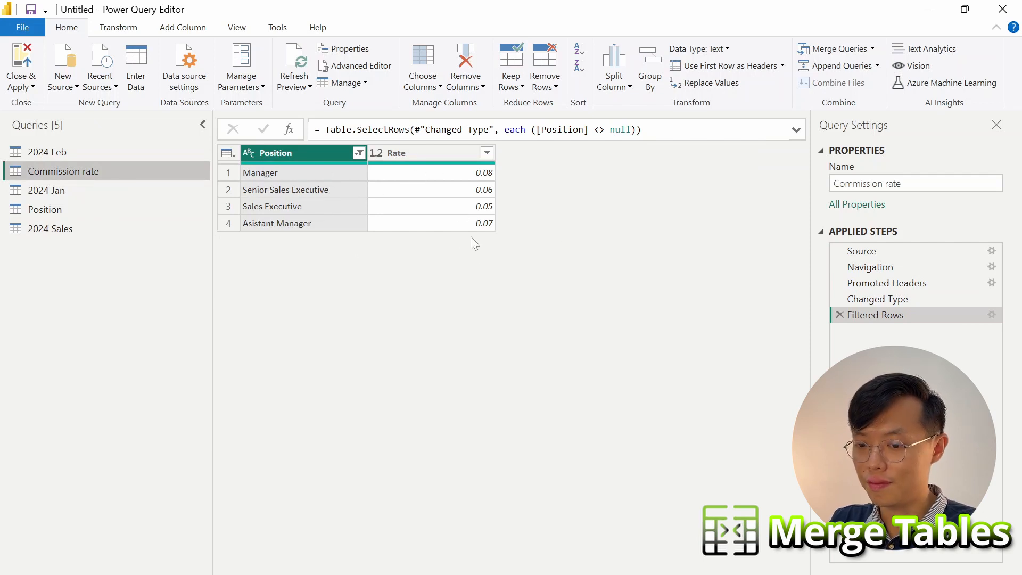
left_click(53, 232)
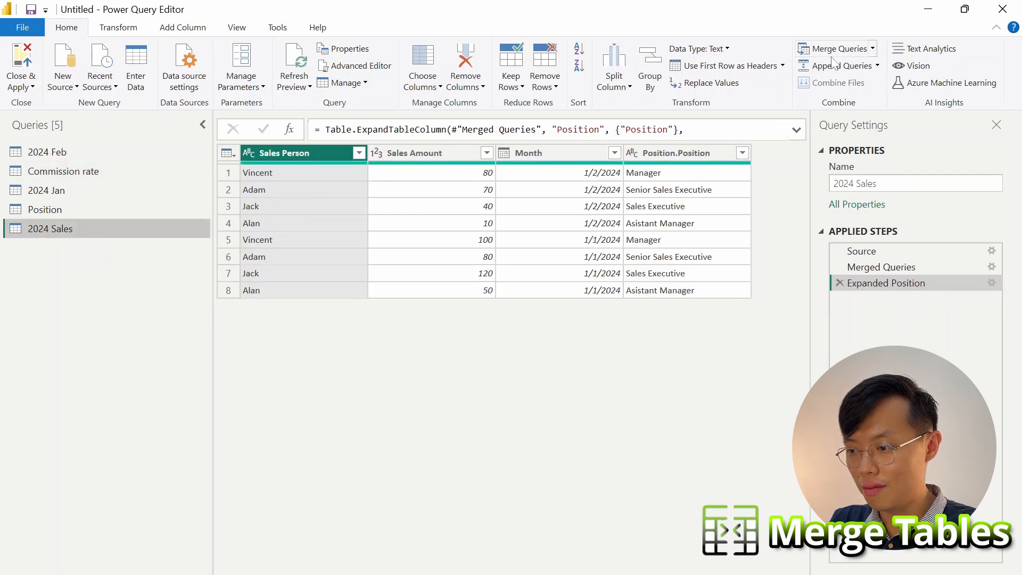
left_click(835, 51)
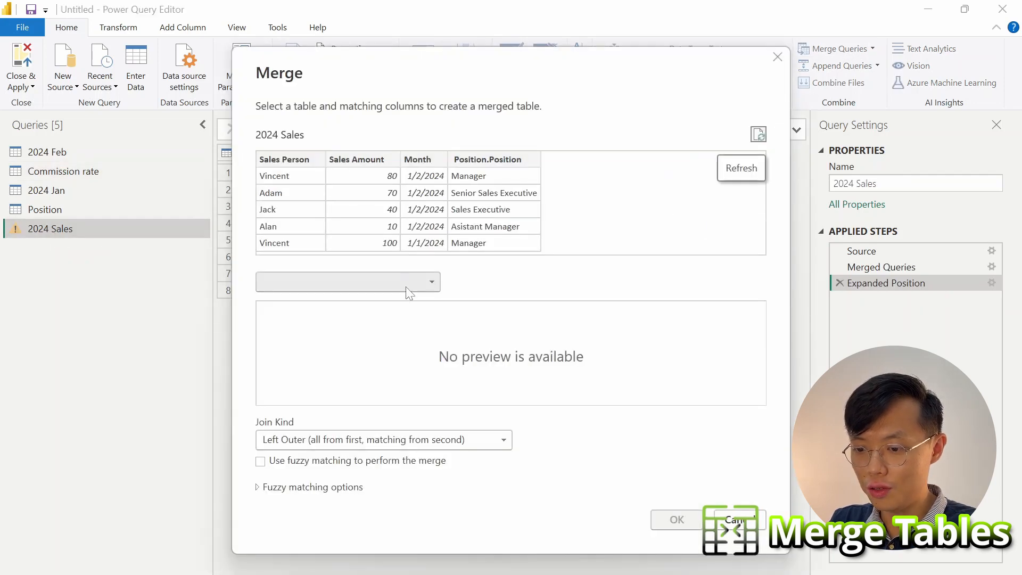
left_click(399, 284)
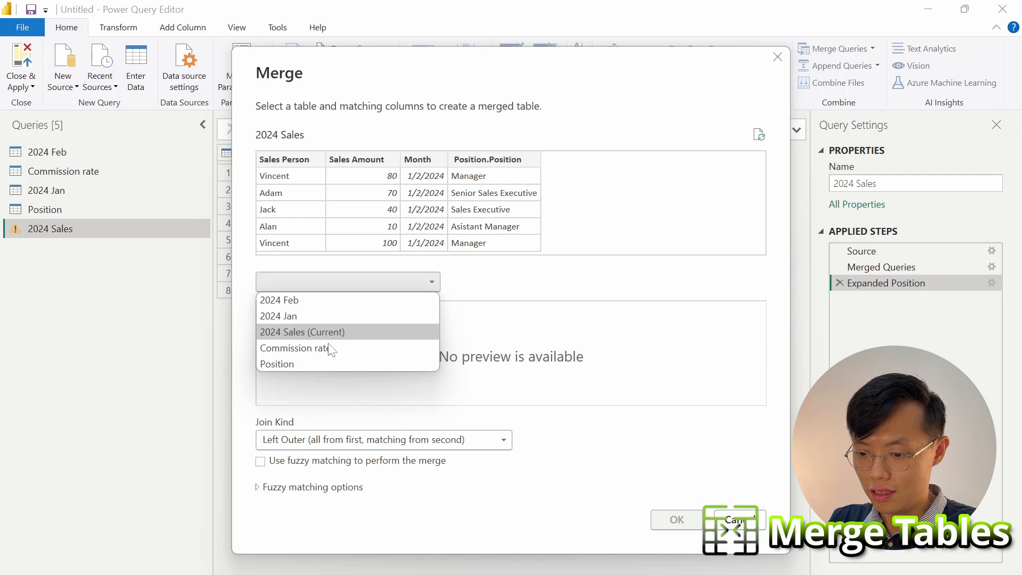
left_click(312, 352)
left_click(286, 313)
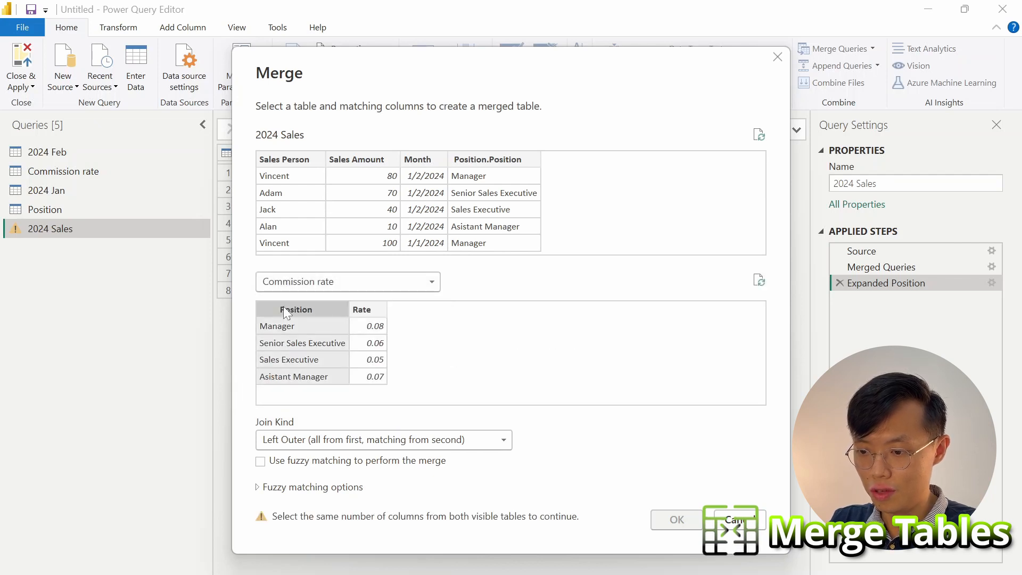
left_click(482, 170)
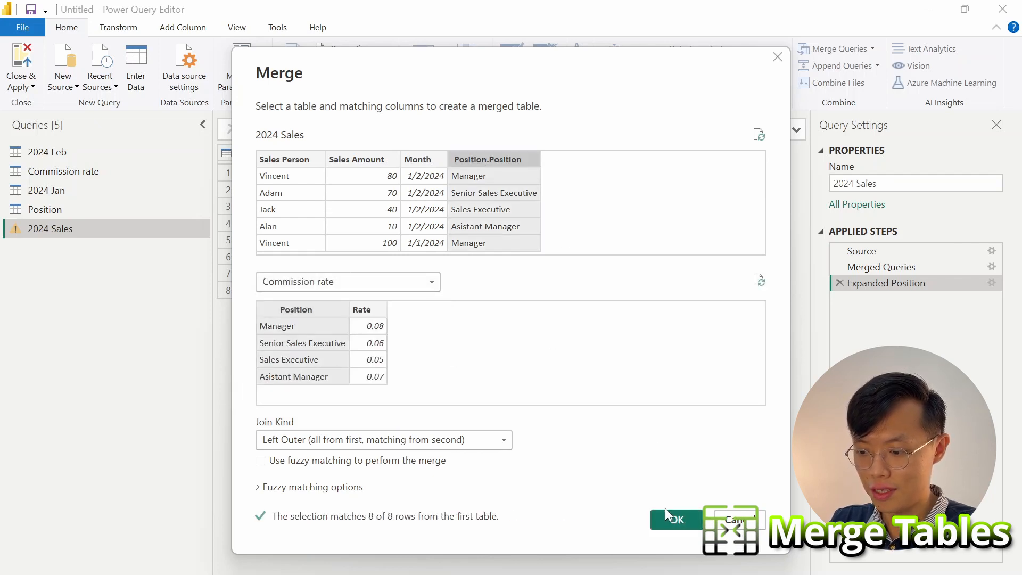
left_click(672, 522)
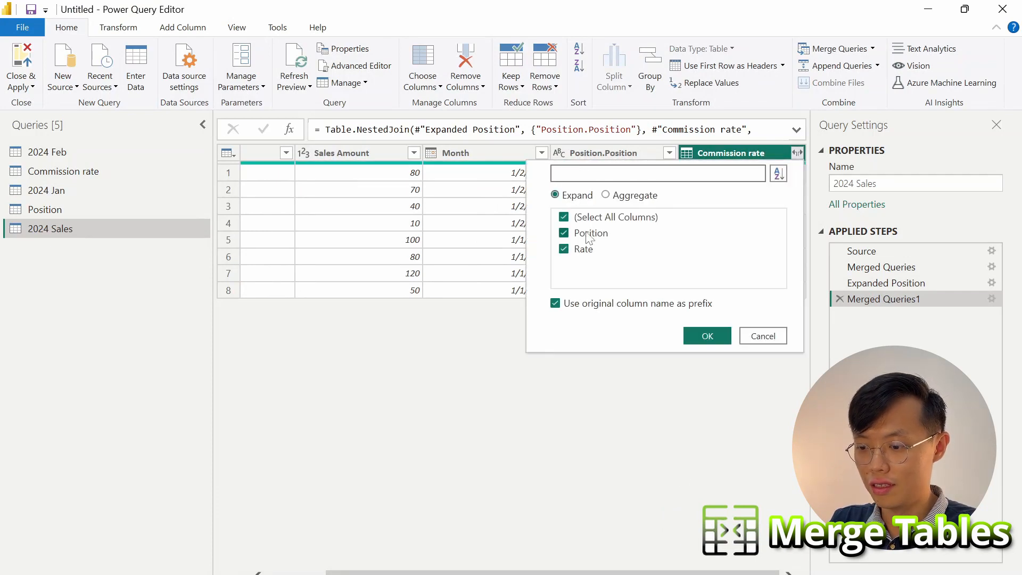
left_click(588, 234)
left_click(706, 337)
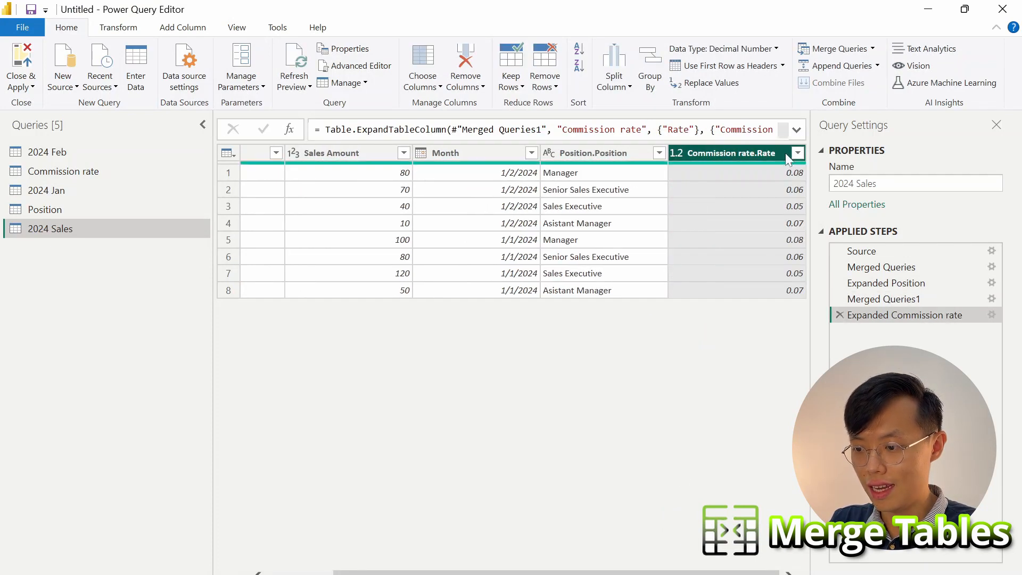
Step: Rename the Commission rate.Rate column as Commission Rate and the Position.Position column as Position
double_click(727, 152)
type("C")
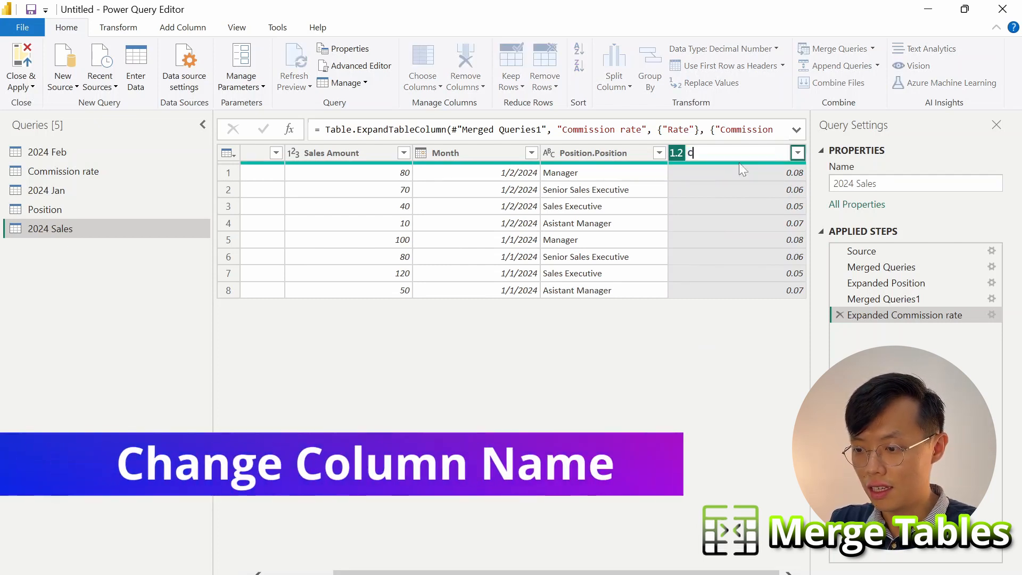
type("om")
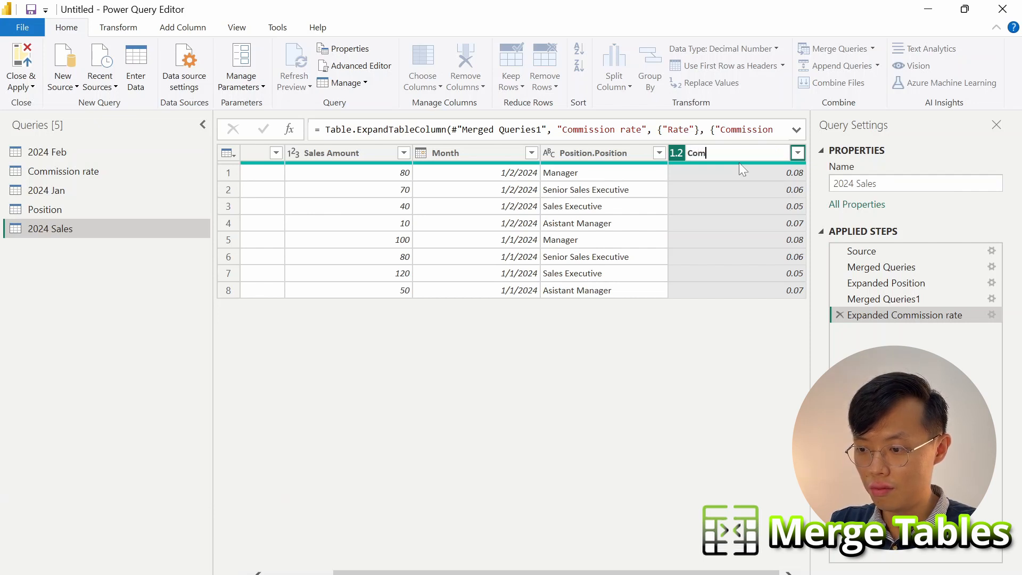
type("mission Rate")
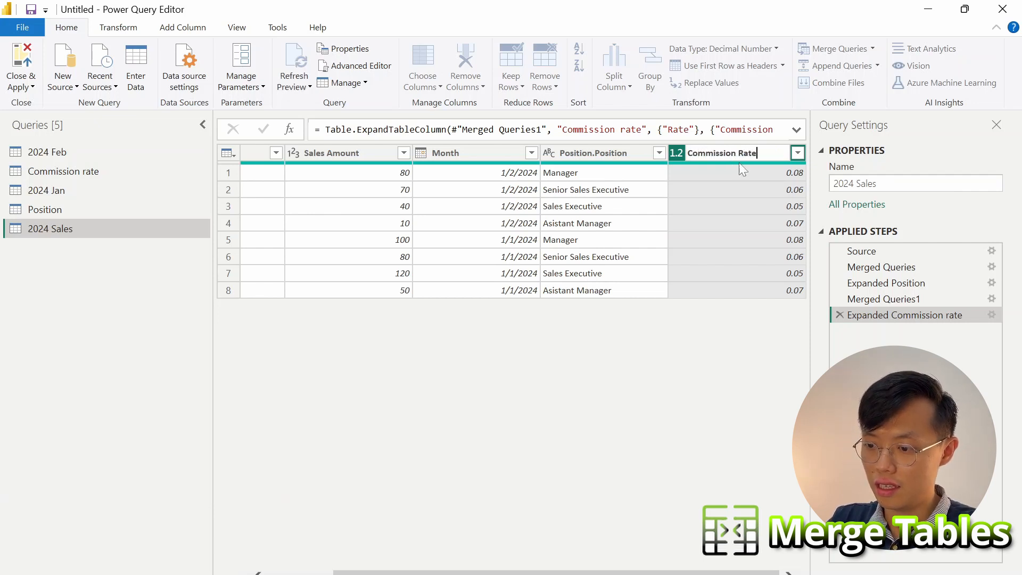
key("Return")
double_click(628, 153)
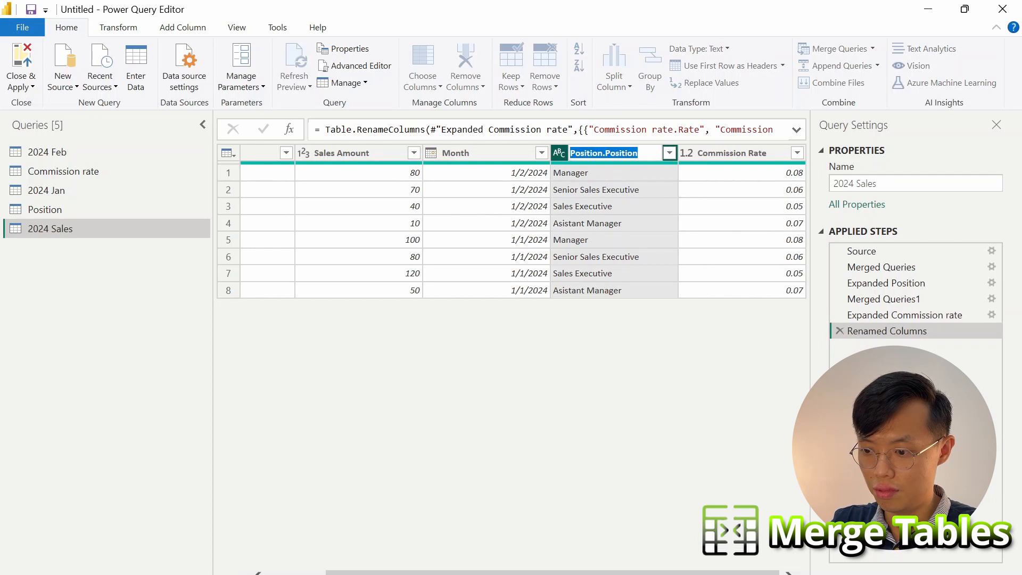
type("Position")
key("Return")
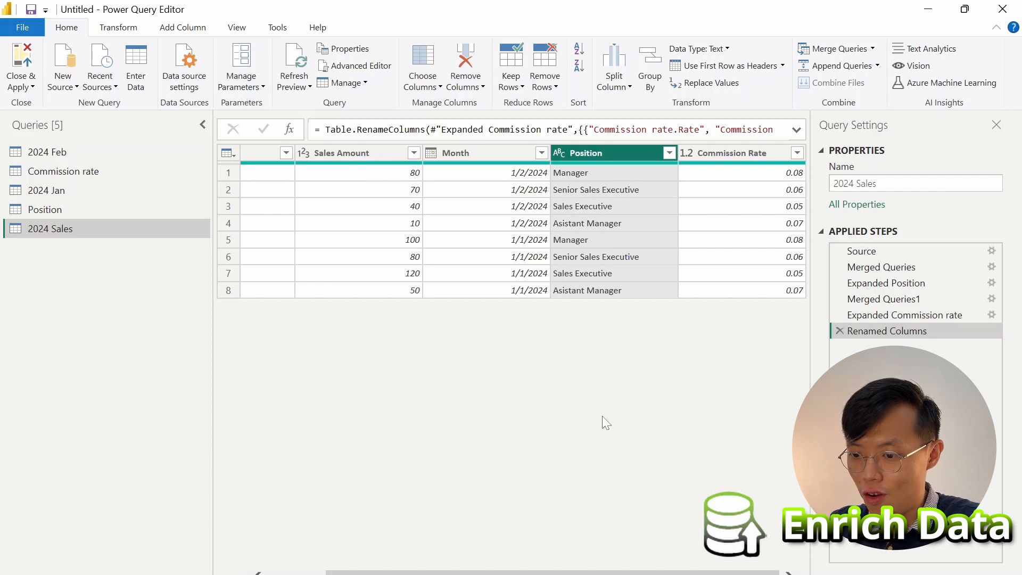
Step: Add a custom column named Commission Amount to 2024 Sales with the formula [Sales Amount]*[Commission Rate]
scroll(602, 416, "left", 2)
scroll(602, 416, "right", 2)
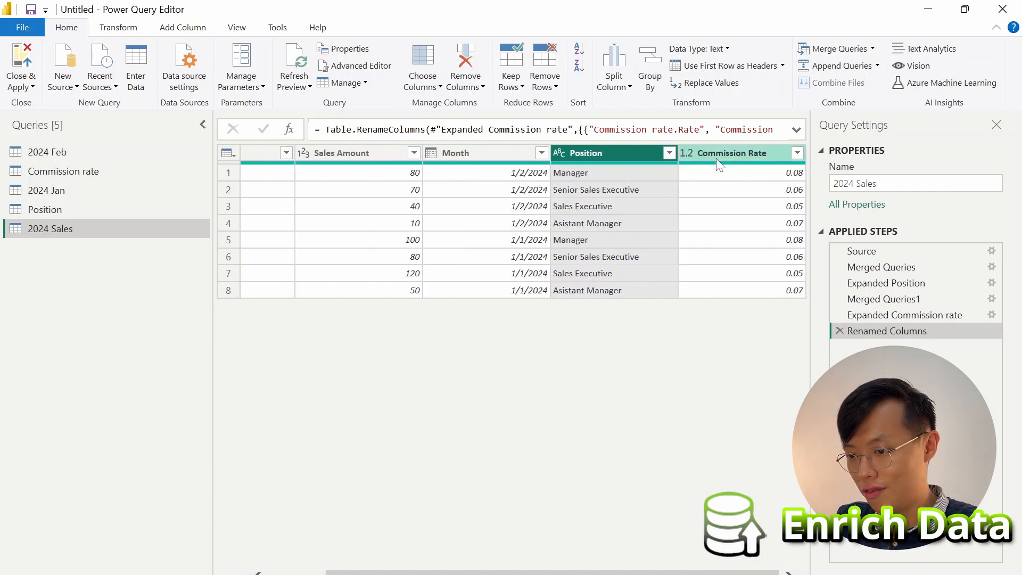
scroll(464, 181, "left", 2)
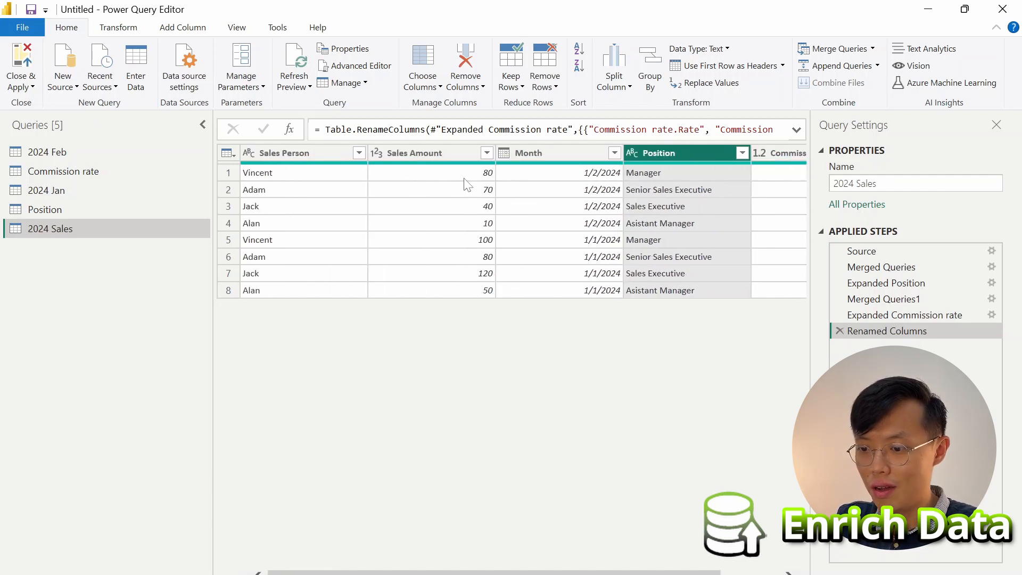
scroll(476, 182, "right", 2)
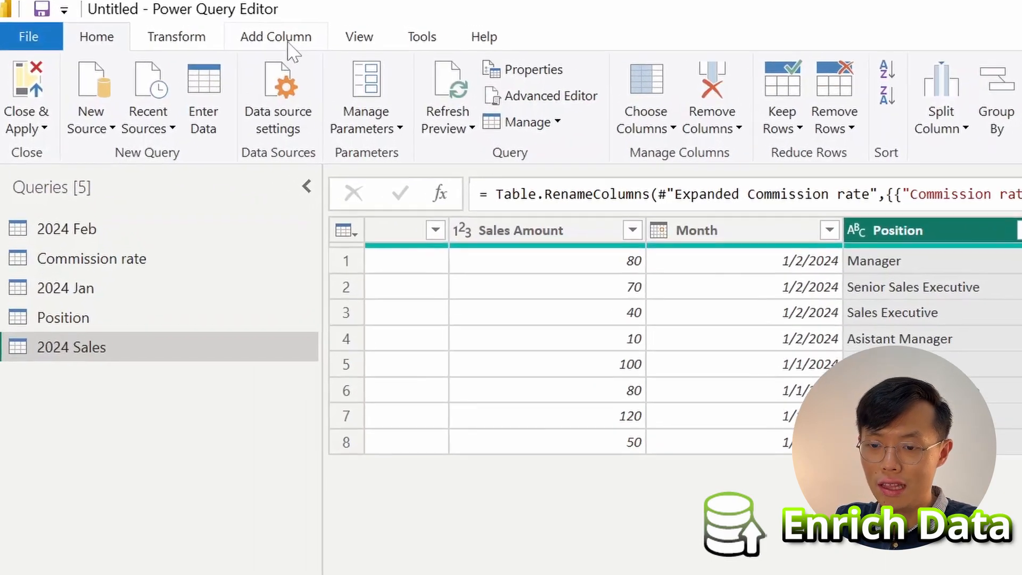
left_click(182, 27)
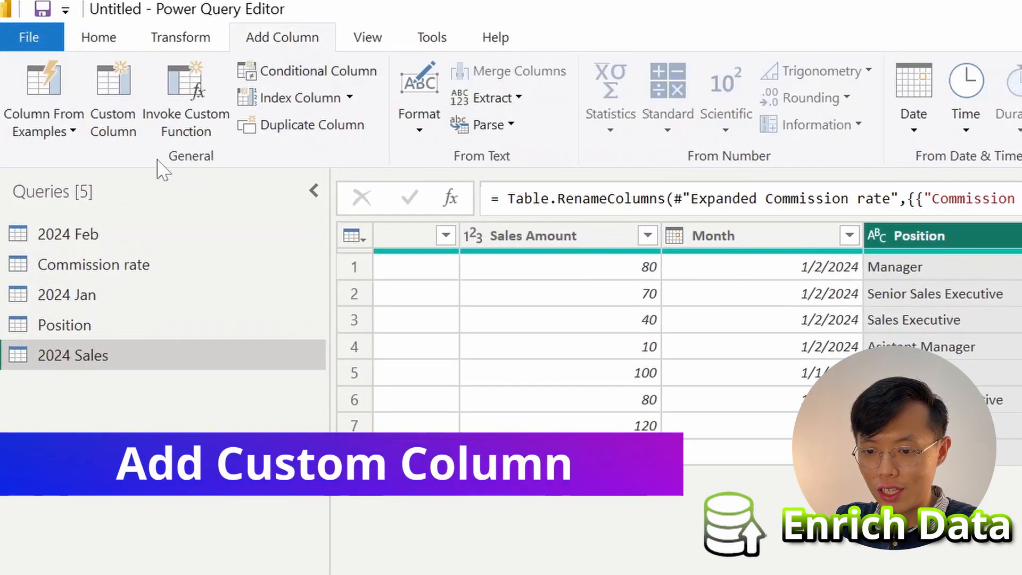
left_click(118, 130)
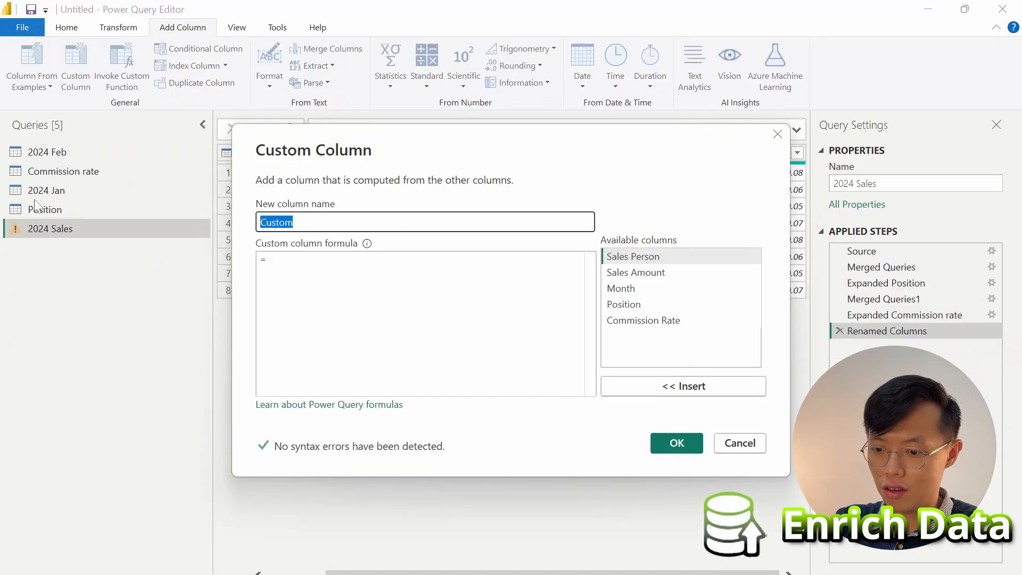
type("Ci")
type("ommission Amount")
key("Tab")
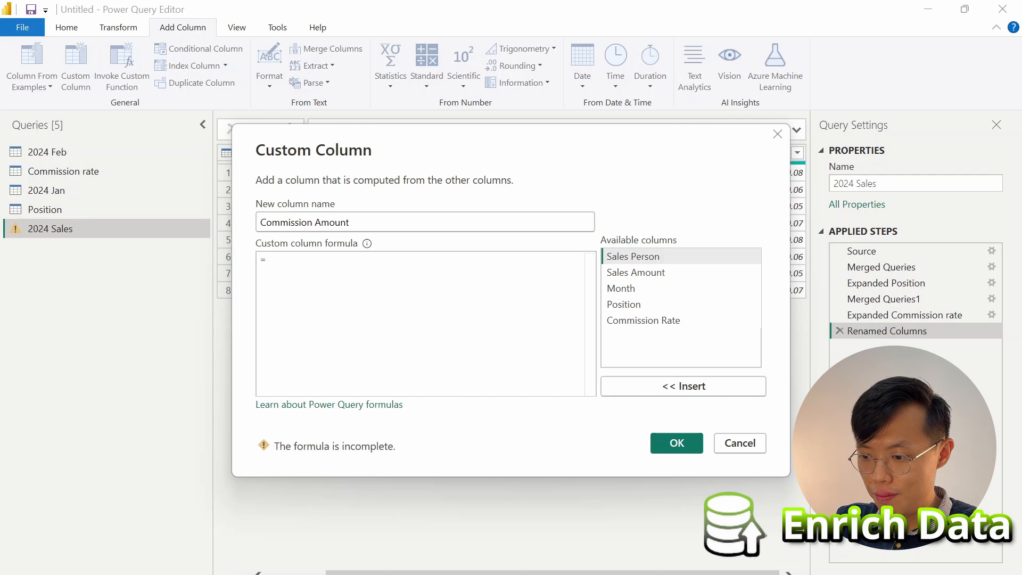
double_click(651, 273)
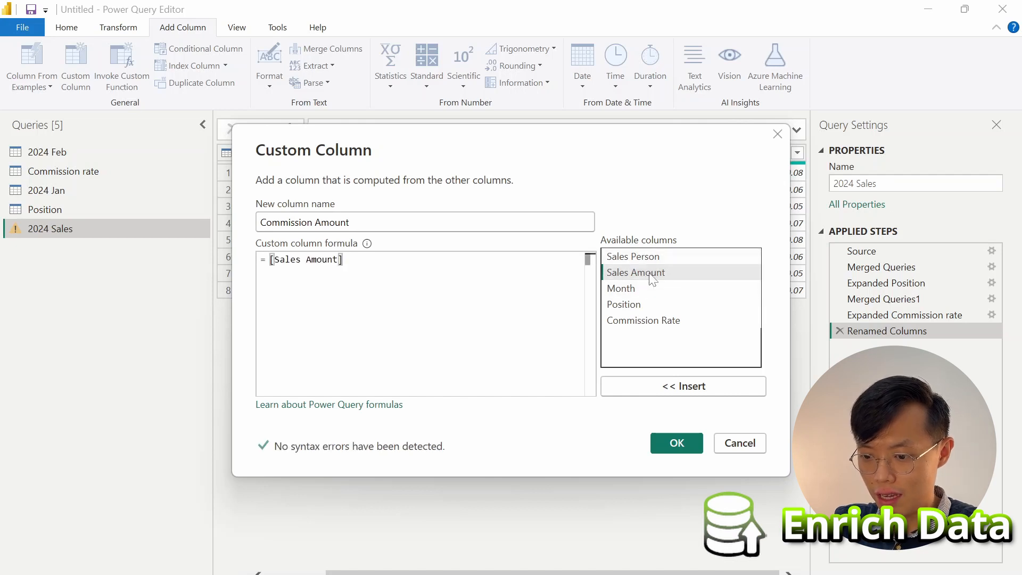
type("*")
double_click(645, 321)
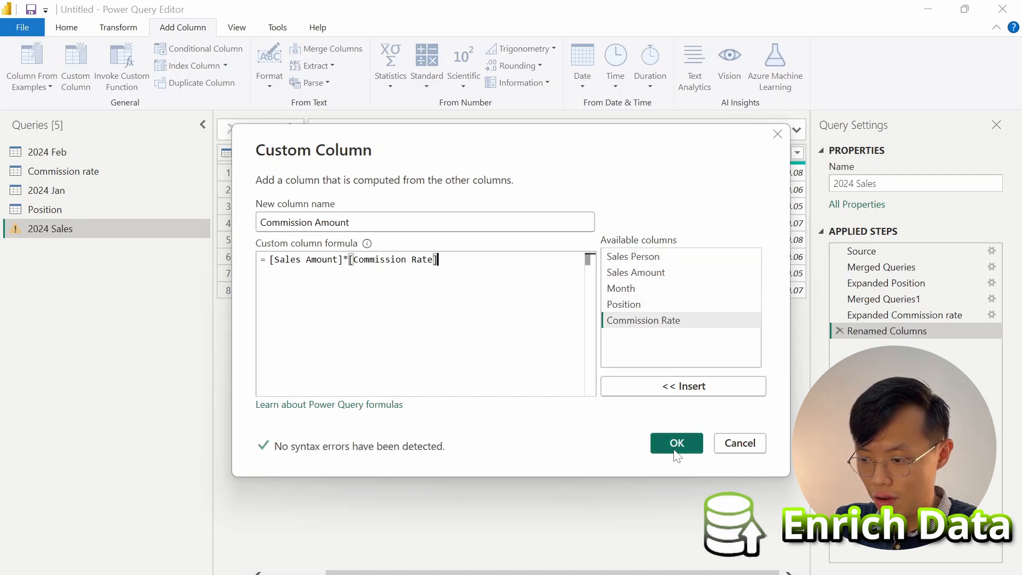
left_click(677, 446)
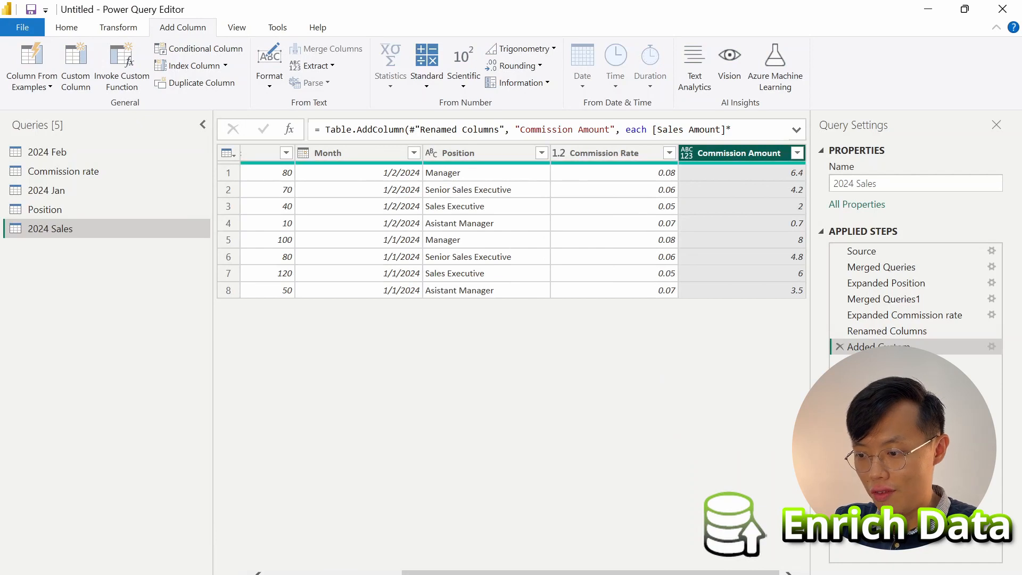
Step: Set the data type of the Commission Amount column to Decimal Number
left_click(692, 155)
left_click(745, 168)
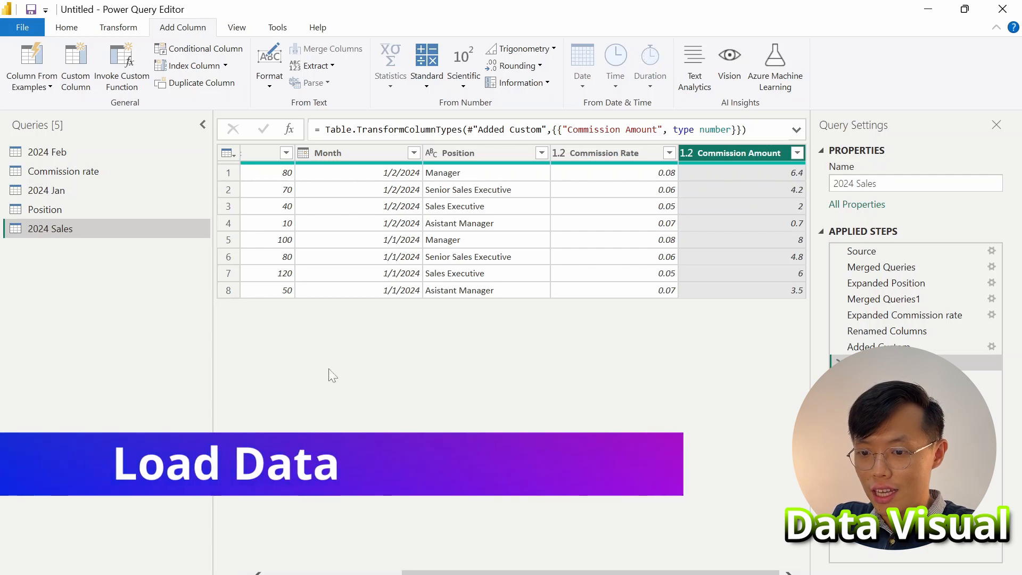
Step: Close the query editor and load the prepared queries into the report
left_click(76, 32)
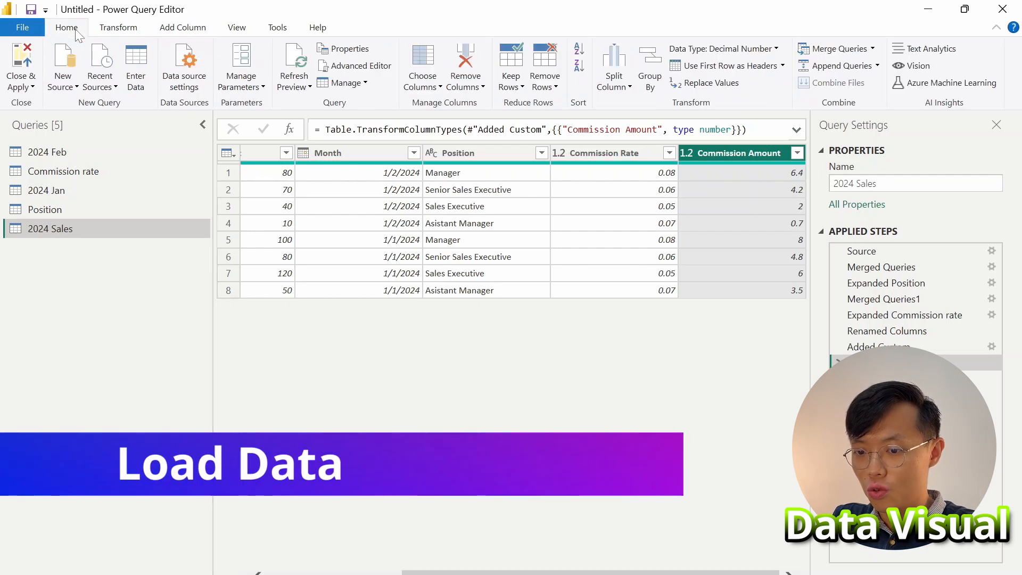
left_click(25, 88)
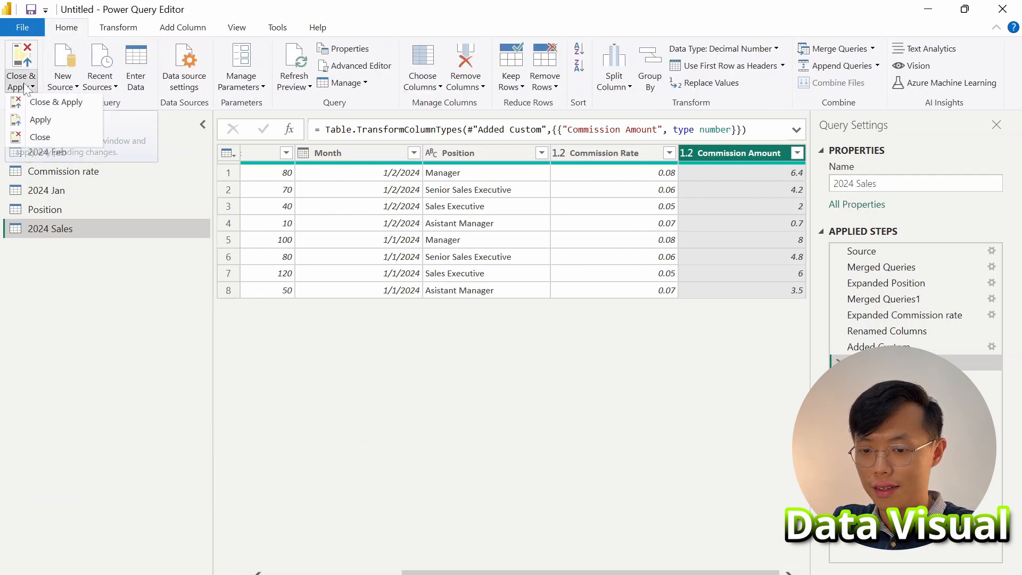
left_click(32, 136)
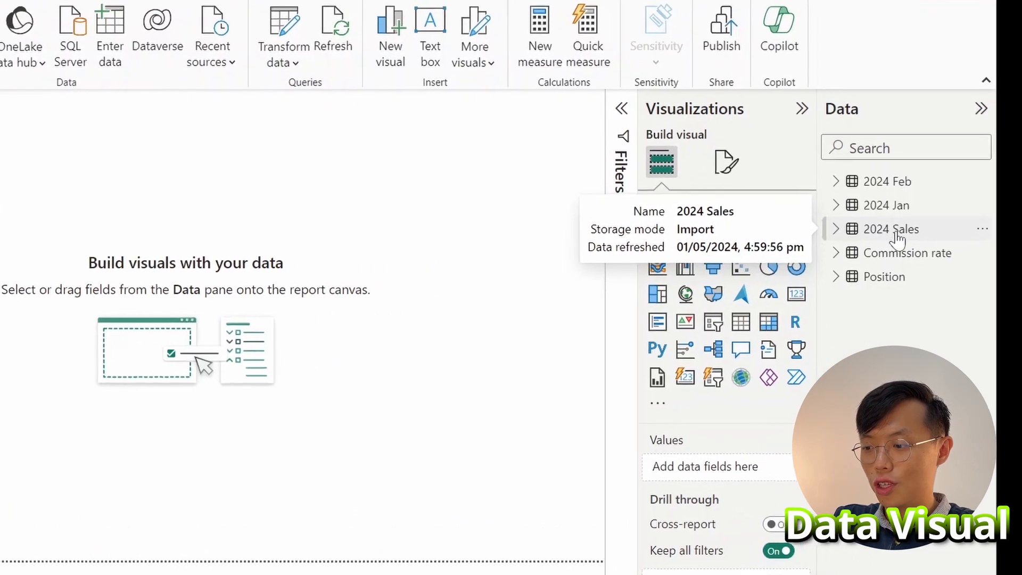
Step: Hide the 2024 Feb, 2024 Jan, Commission rate and Position tables, leaving 2024 Sales as the only visible table
right_click(873, 173)
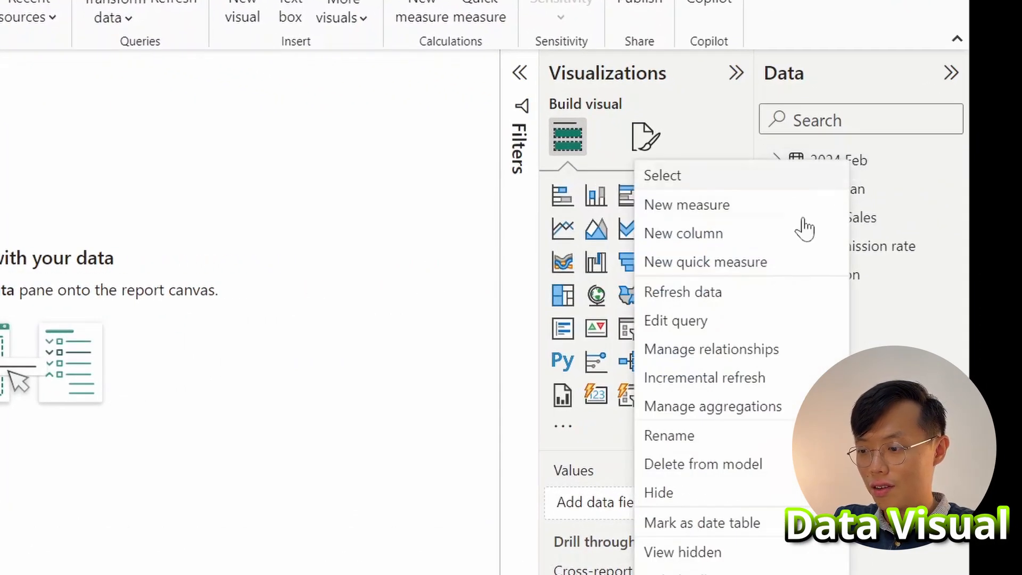
left_click(715, 488)
right_click(857, 190)
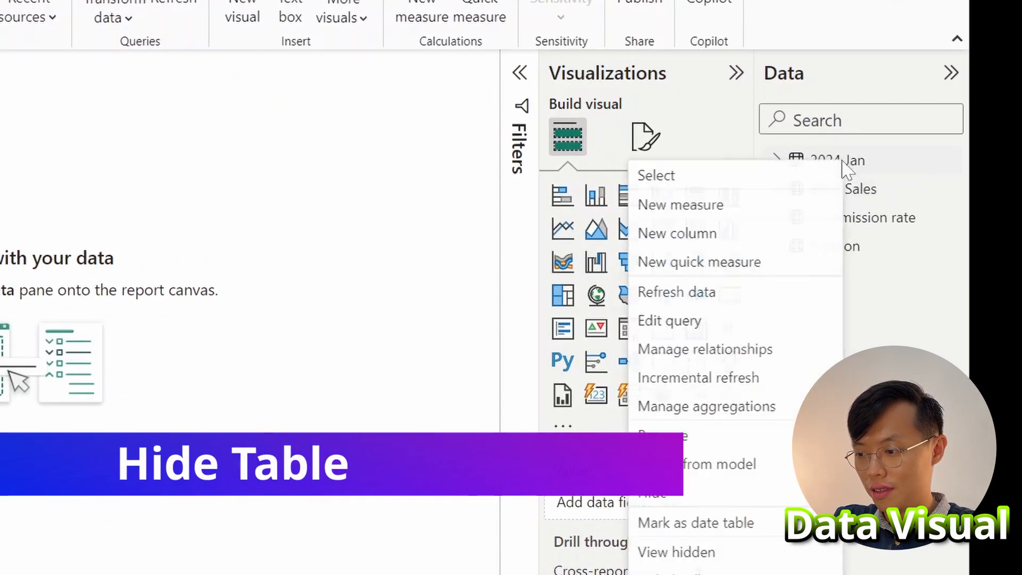
left_click(680, 493)
right_click(855, 192)
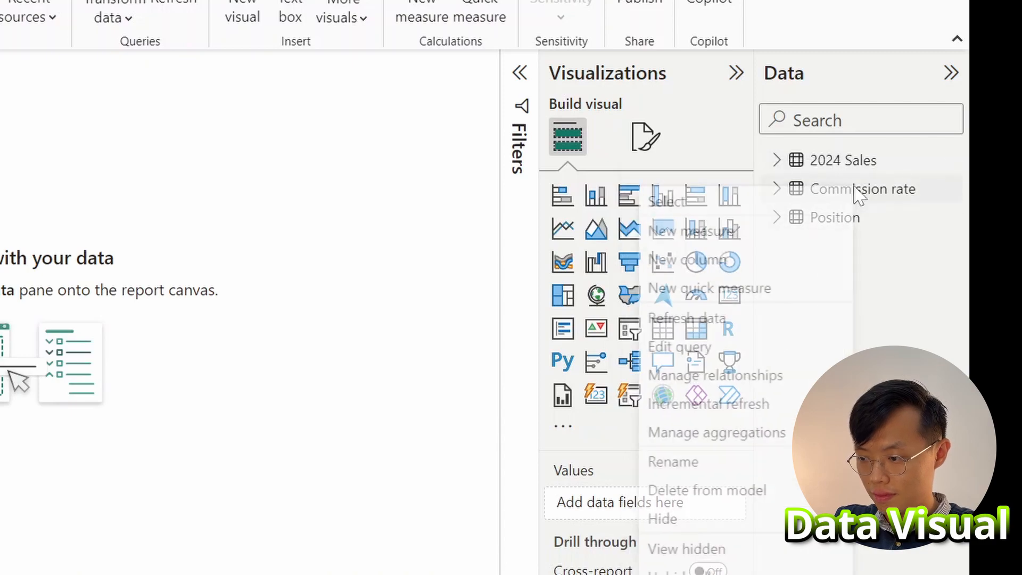
left_click(676, 520)
right_click(839, 193)
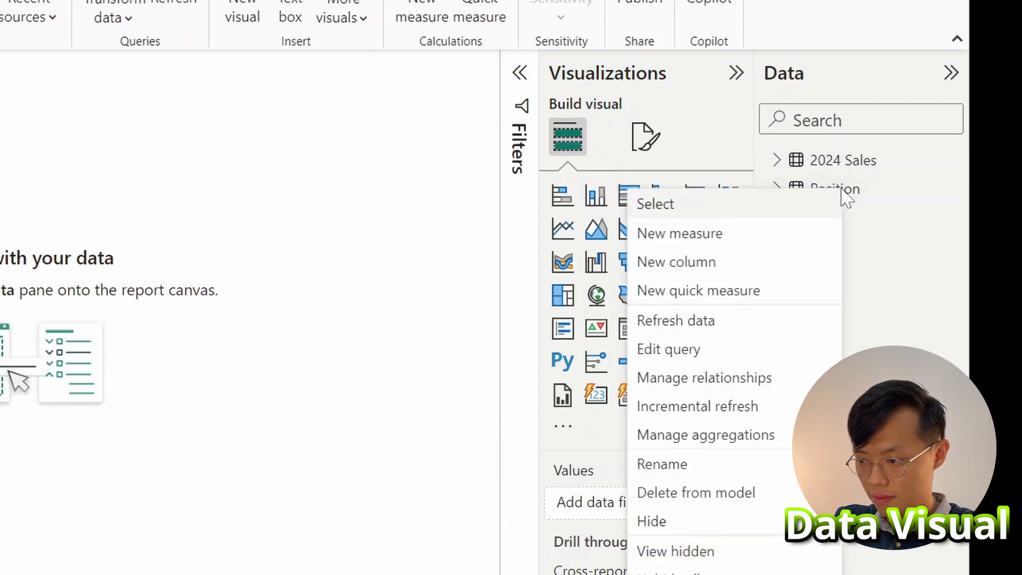
left_click(673, 522)
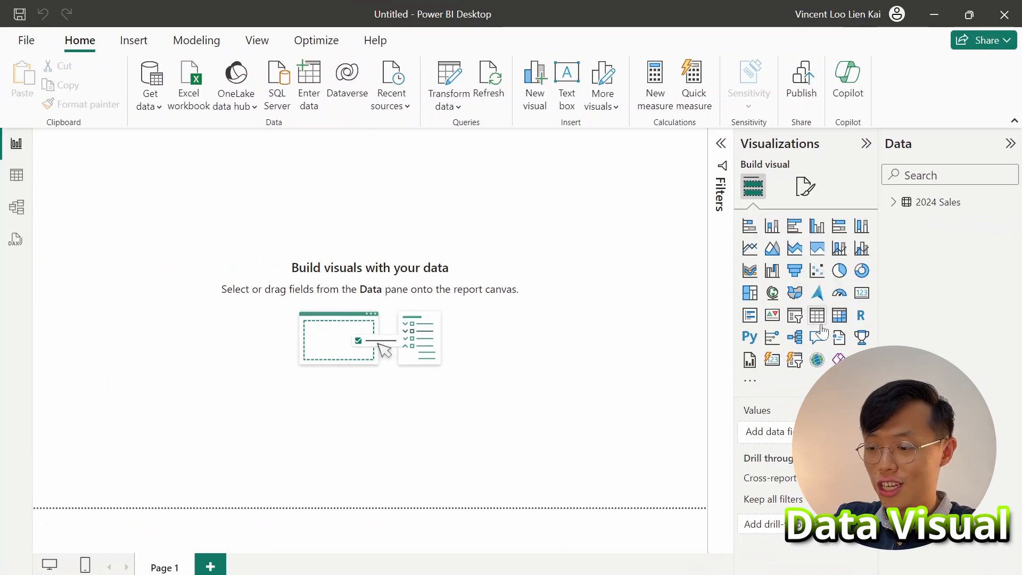
Step: Add a clustered column chart of Commission Amount by Sales Person and enlarge it near the middle of the report page
left_click(818, 227)
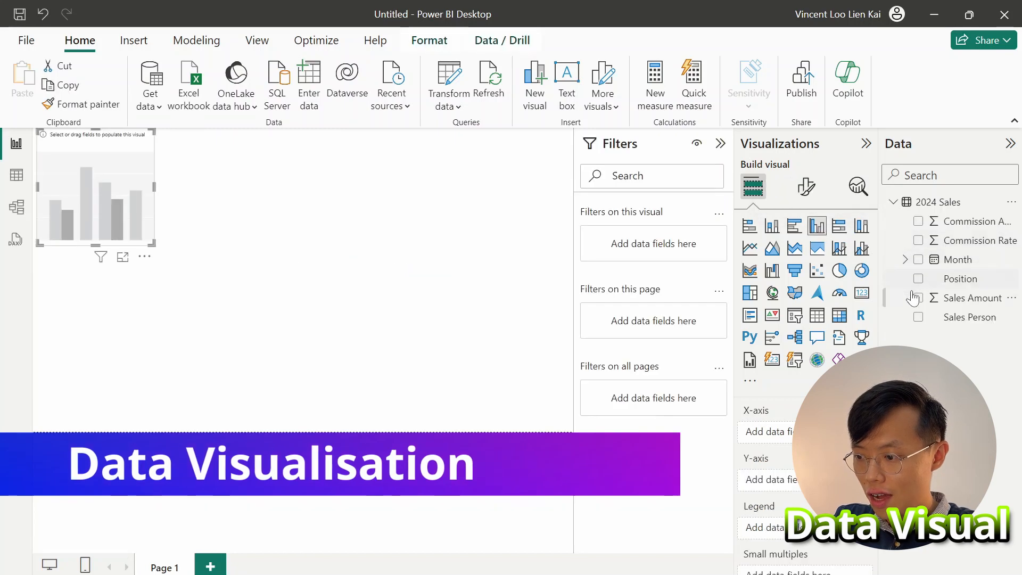
left_click(919, 318)
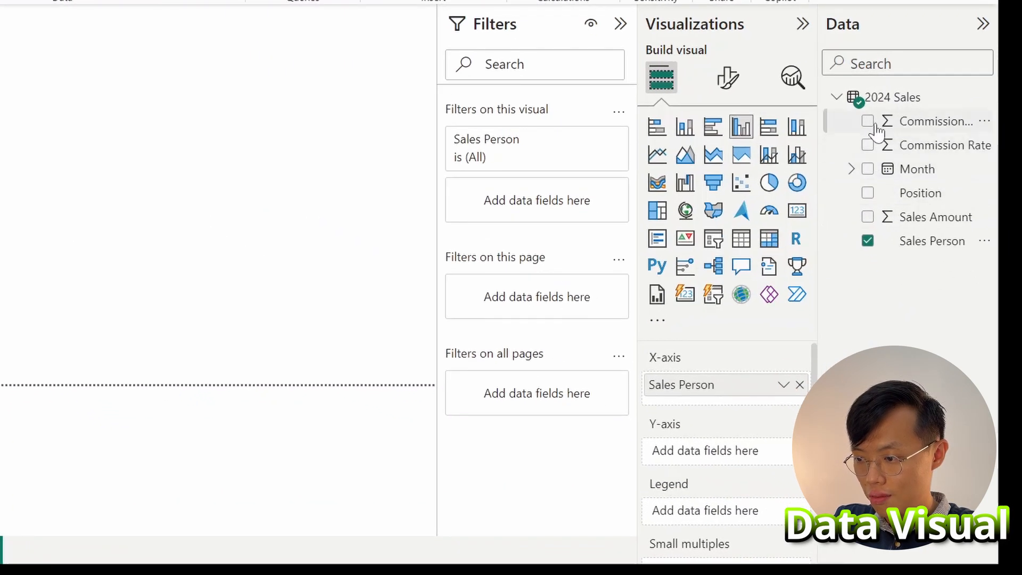
left_click(869, 122)
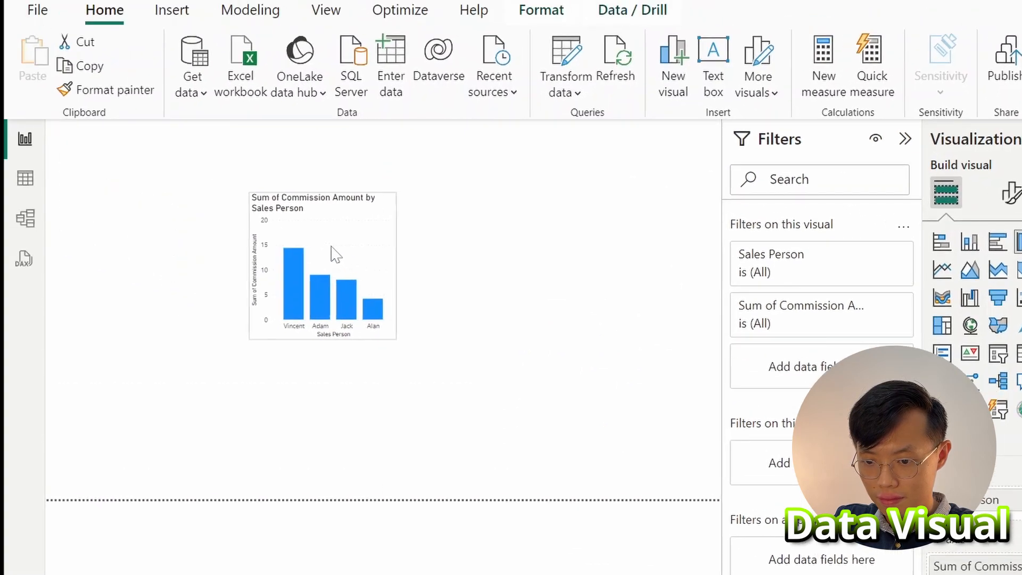
left_click_drag(409, 341, 591, 448)
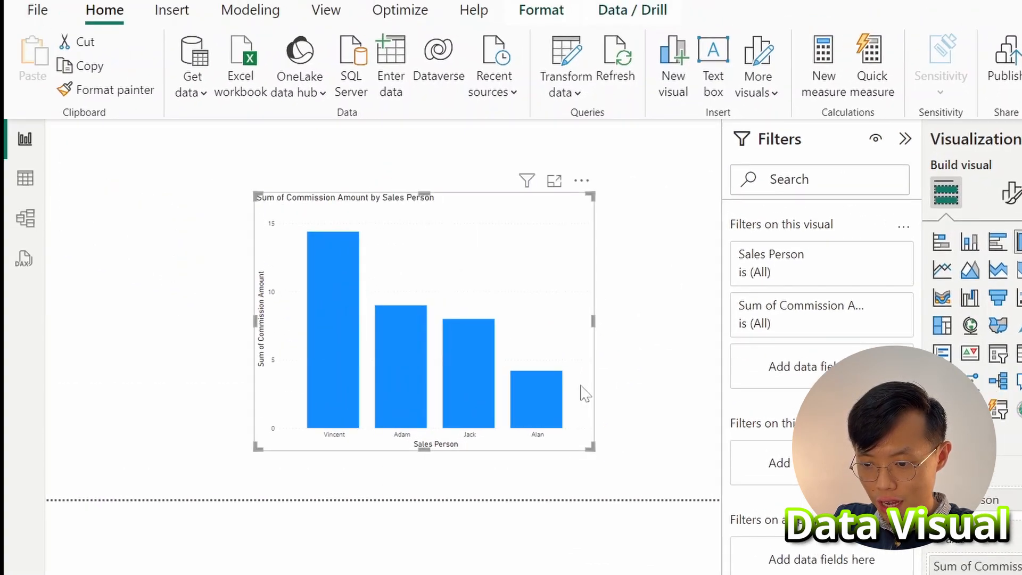
left_click_drag(541, 270, 529, 242)
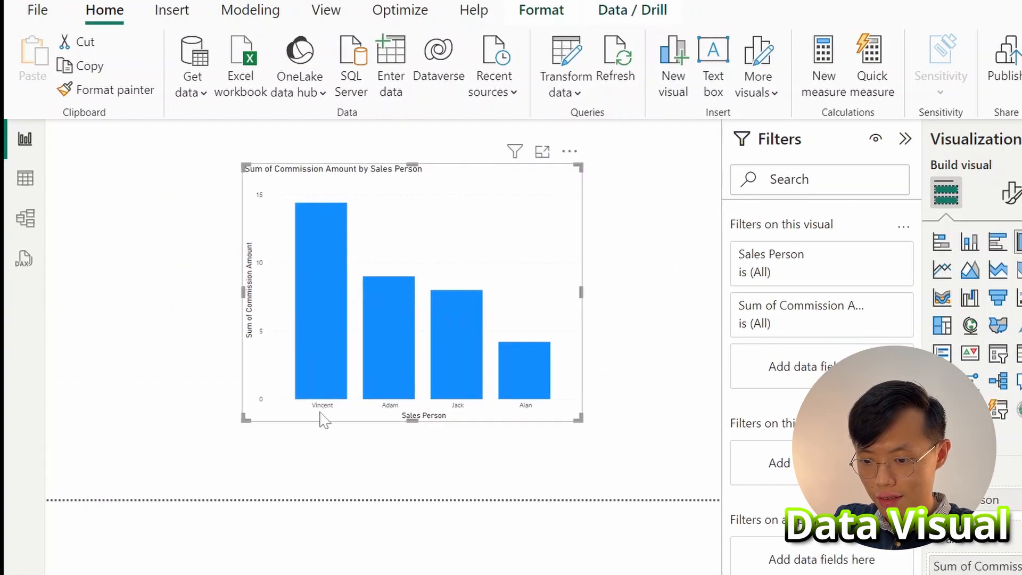